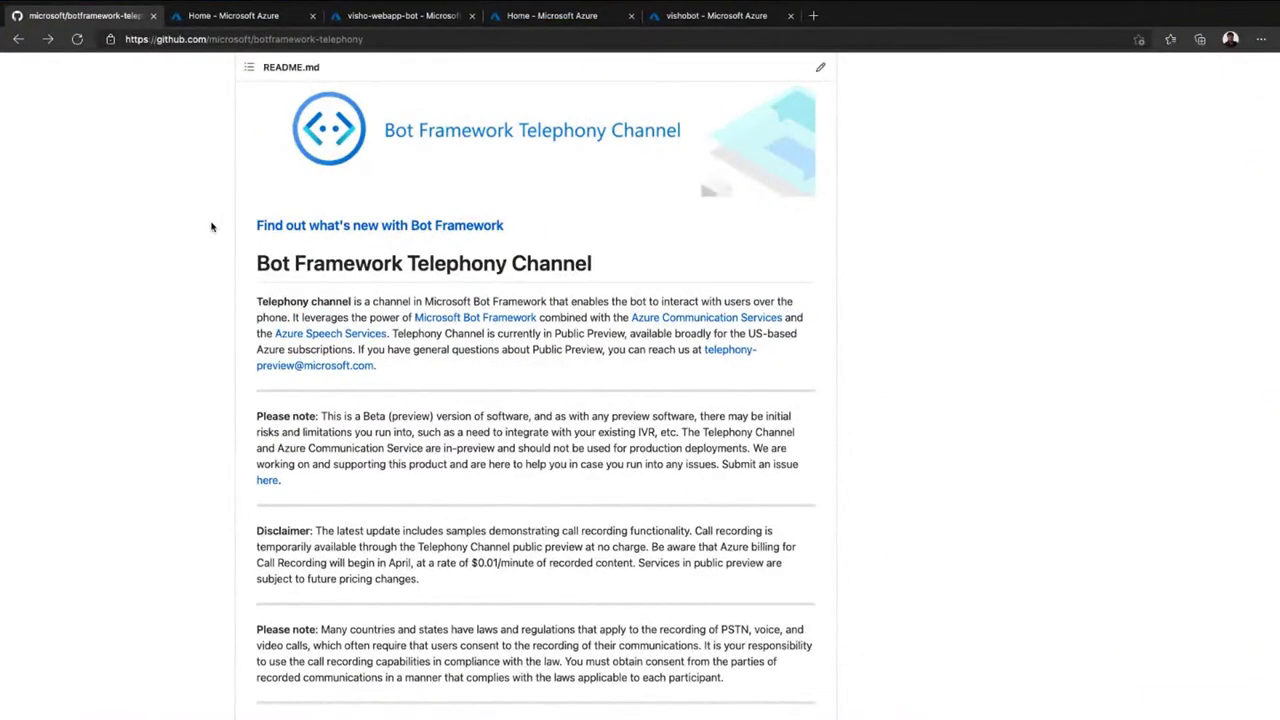
# - Review the four getting-started steps for building a phone-answering bot in the Telephony Channel README
pyautogui.scroll(-5, 211, 227)
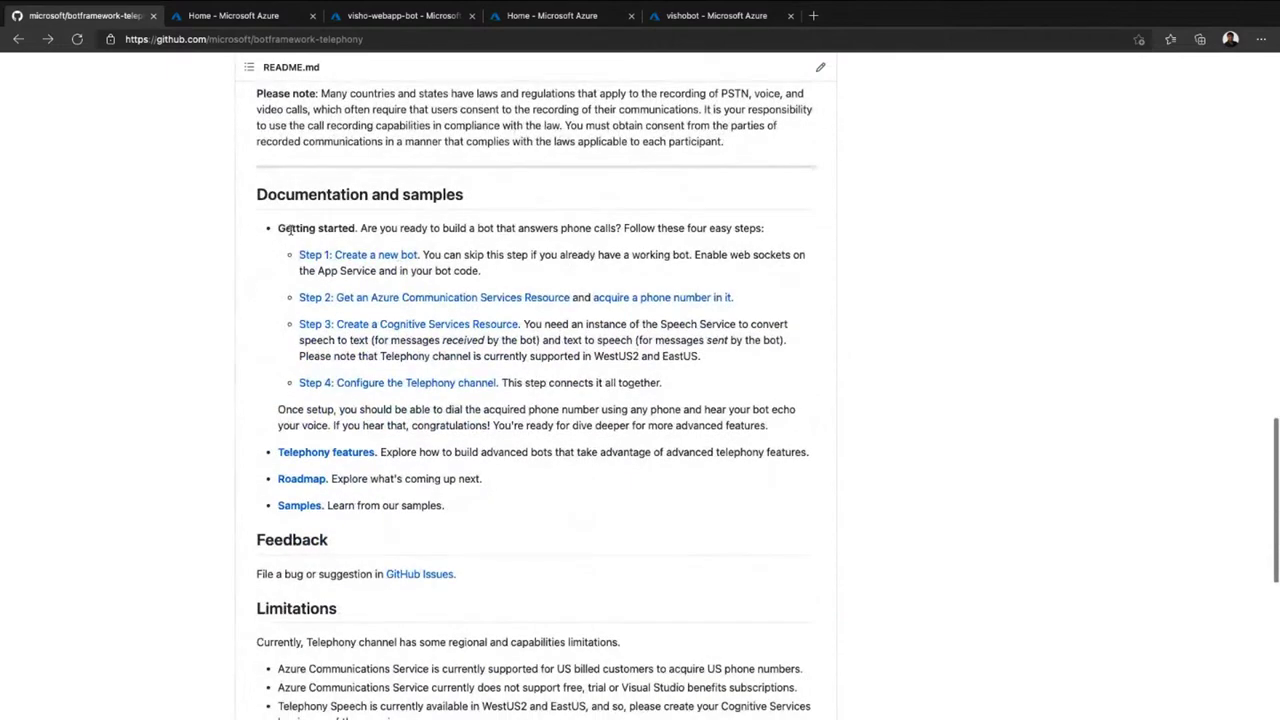
pyautogui.moveTo(279, 227); pyautogui.dragTo(796, 398)
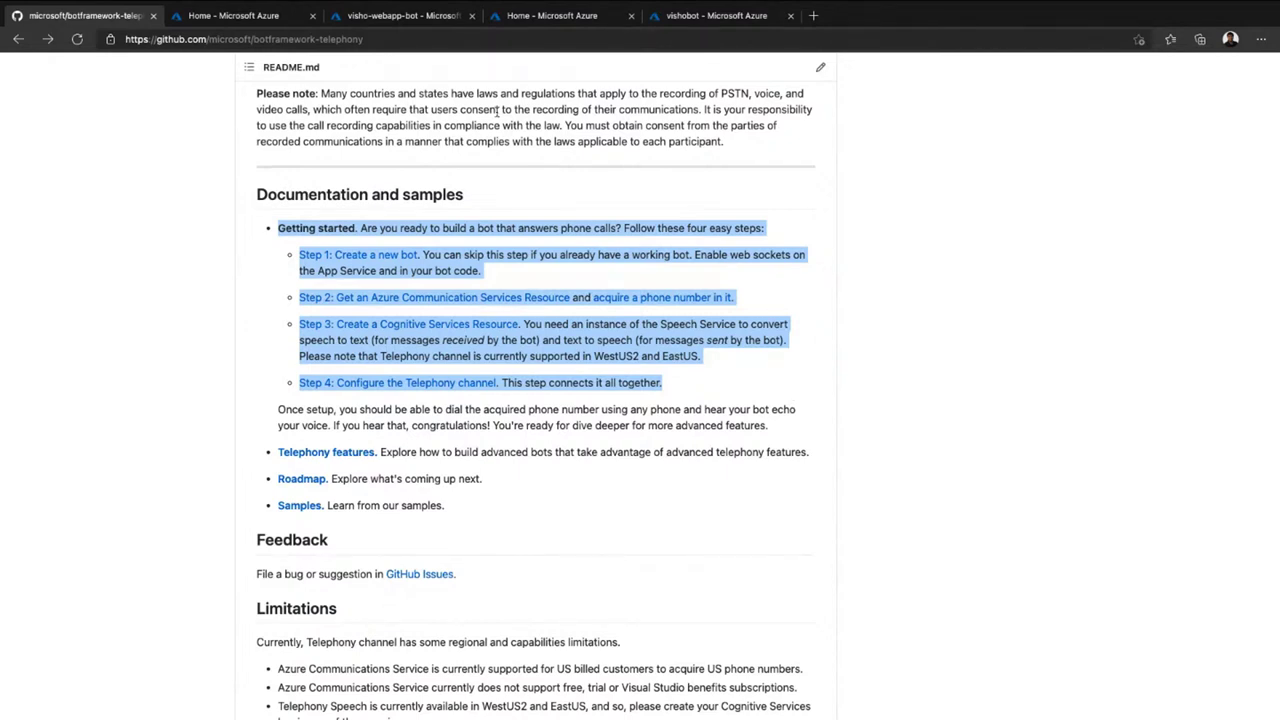
# - Switch to the Azure portal and examine the credentials required by visho-webapp-bot's Telephony channel
pyautogui.click(404, 16)
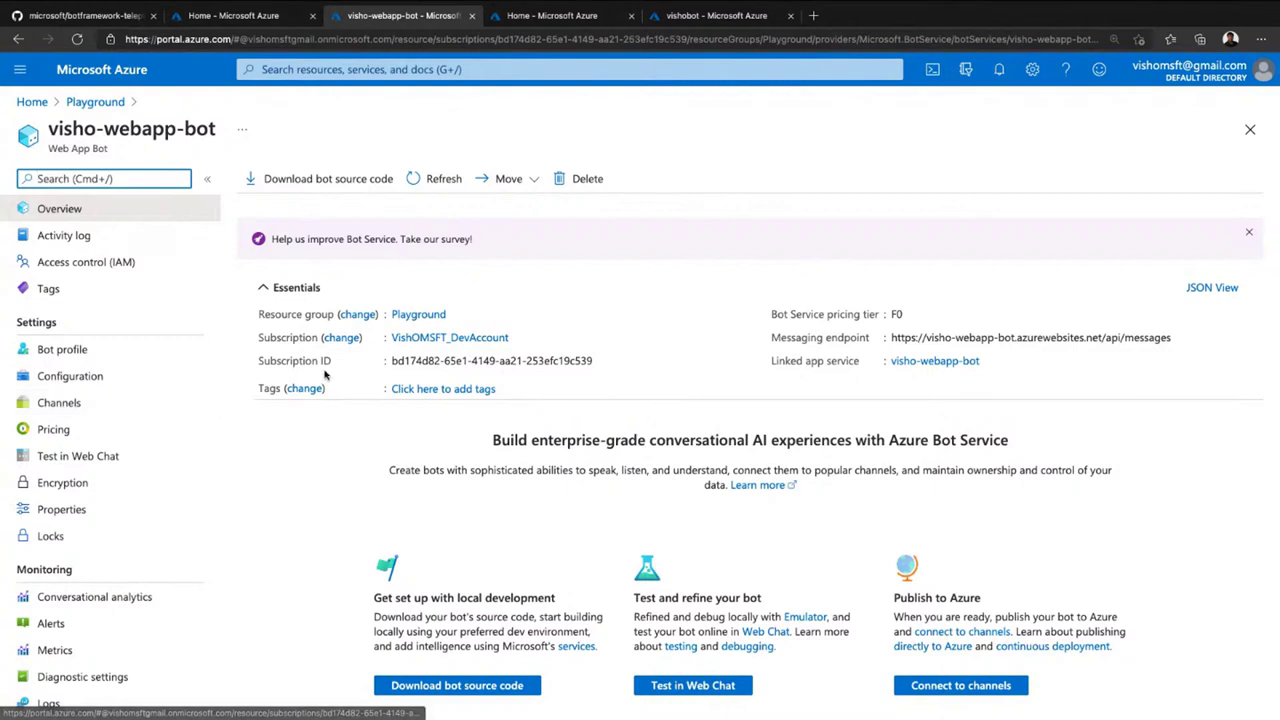
pyautogui.click(61, 405)
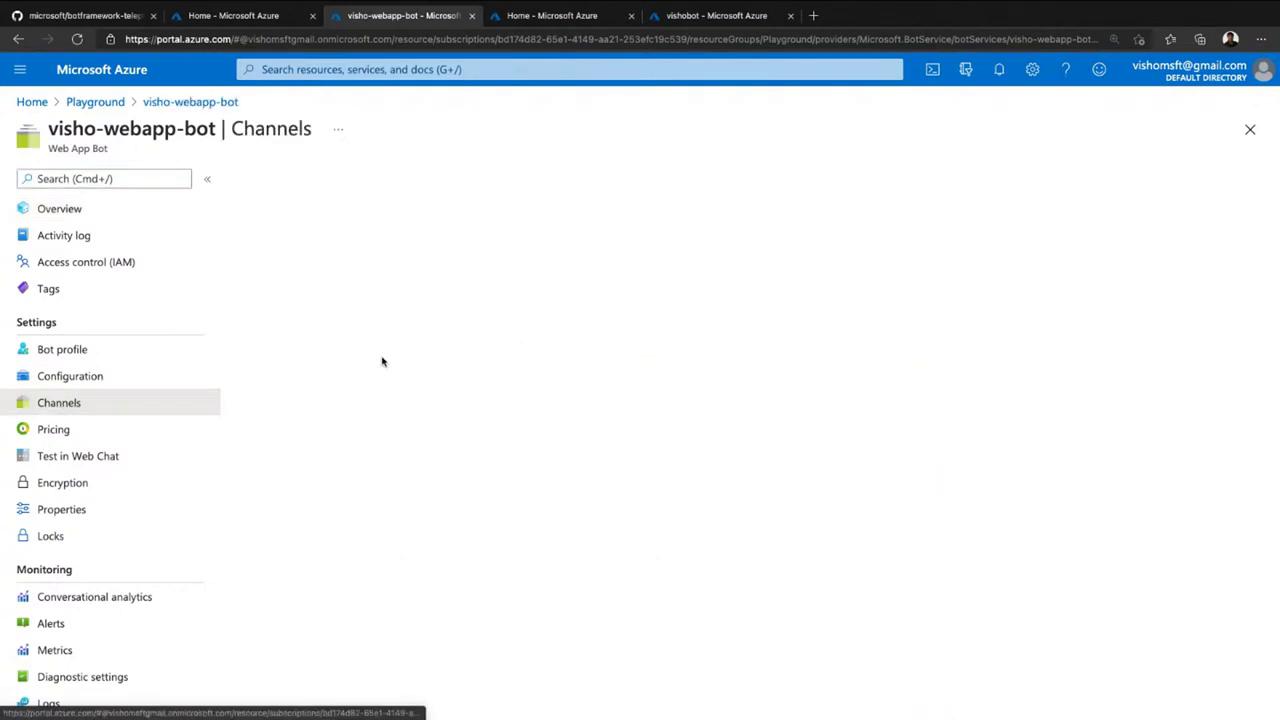
pyautogui.scroll(-2, 560, 491)
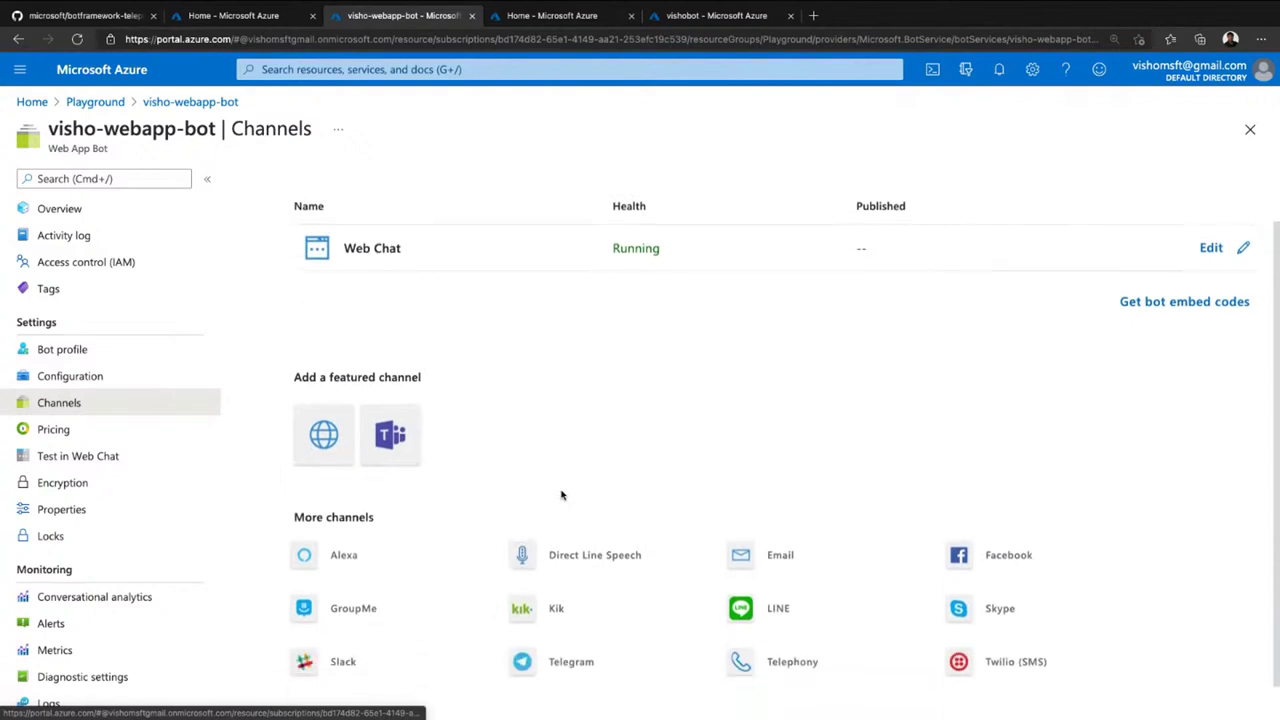
pyautogui.click(751, 624)
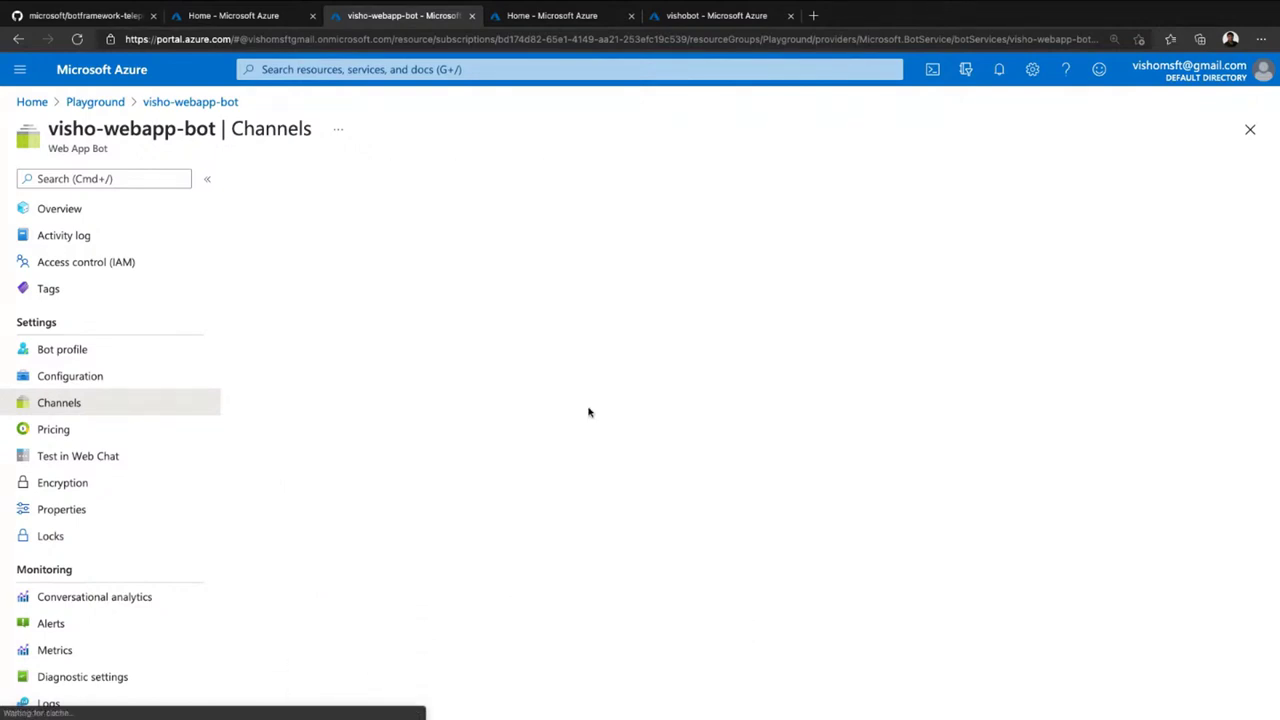
pyautogui.scroll(-1, 549, 425)
pyautogui.scroll(-1, 549, 425)
pyautogui.scroll(1, 549, 425)
pyautogui.scroll(-1, 549, 425)
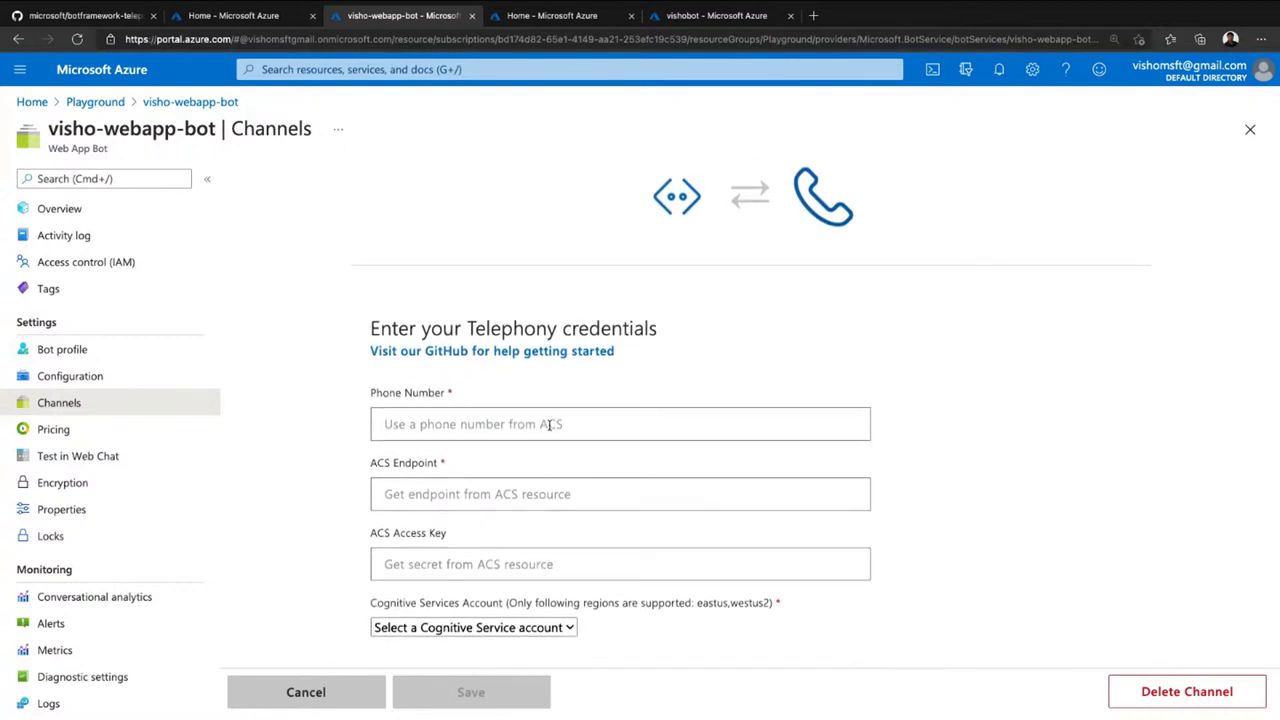
pyautogui.scroll(-1, 549, 425)
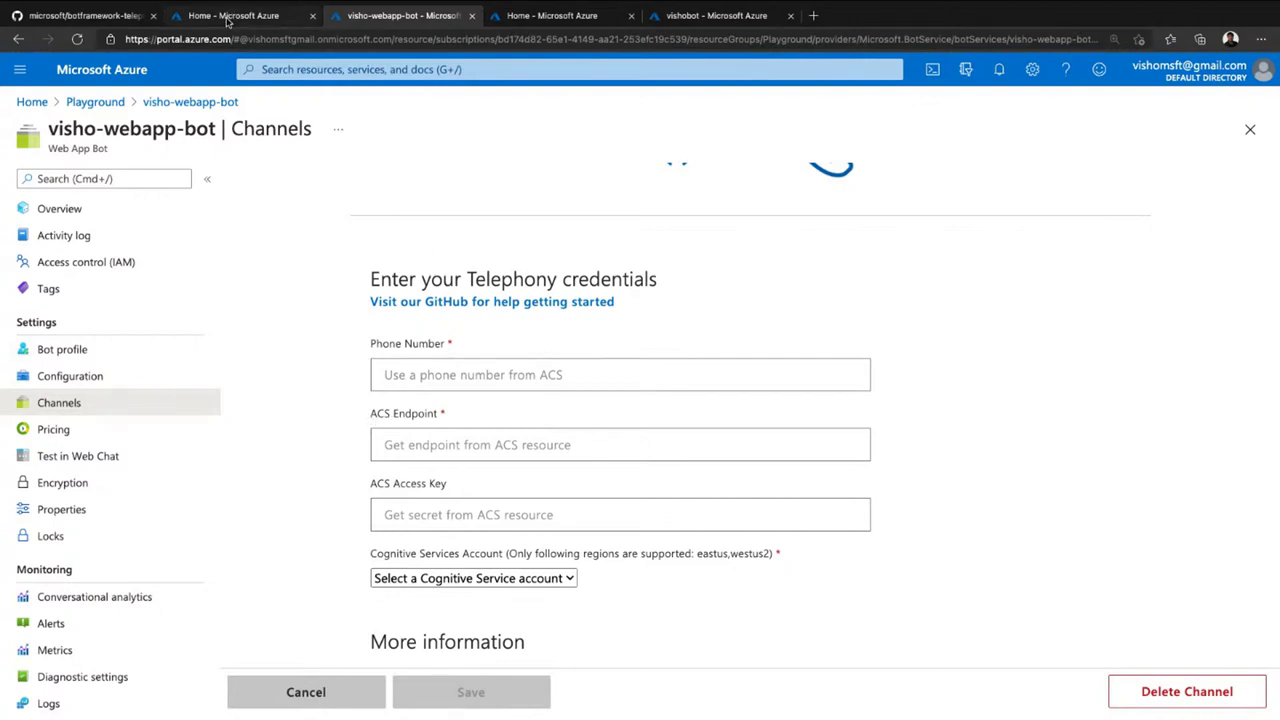
# - Find Communication Services in the Azure Marketplace and open its resource creation form
pyautogui.click(228, 16)
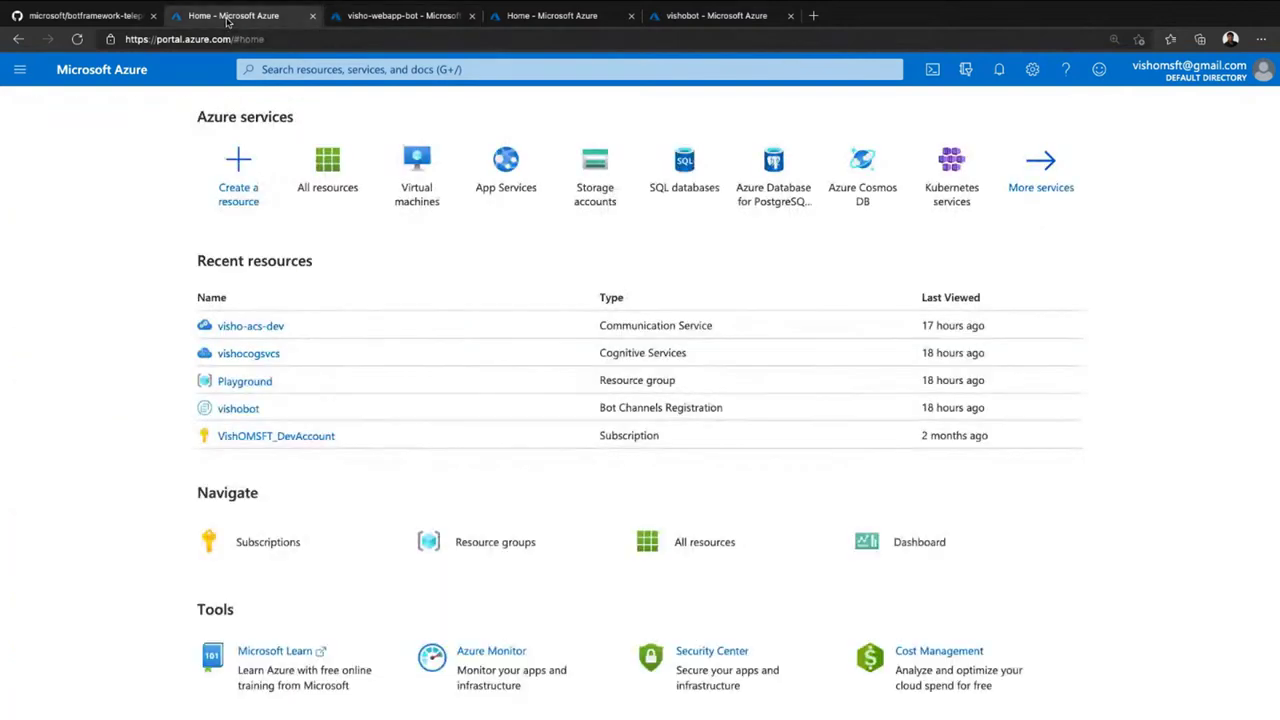
pyautogui.click(236, 170)
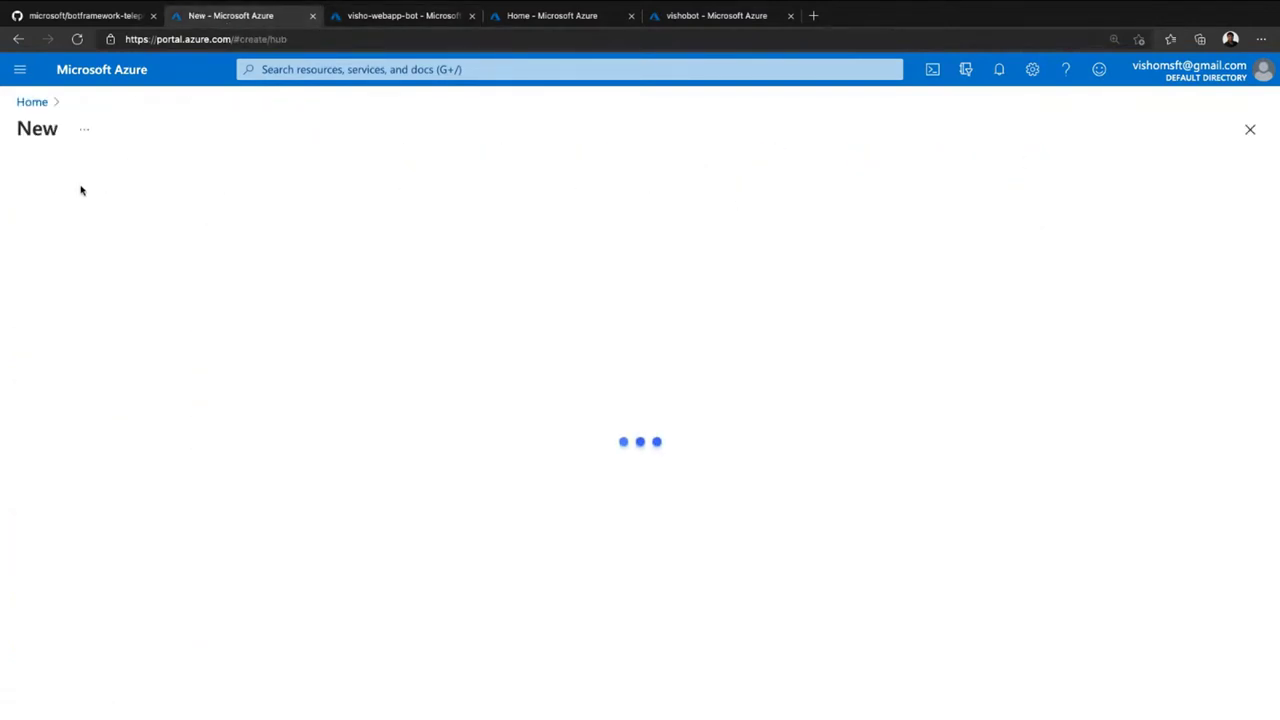
pyautogui.write('co')
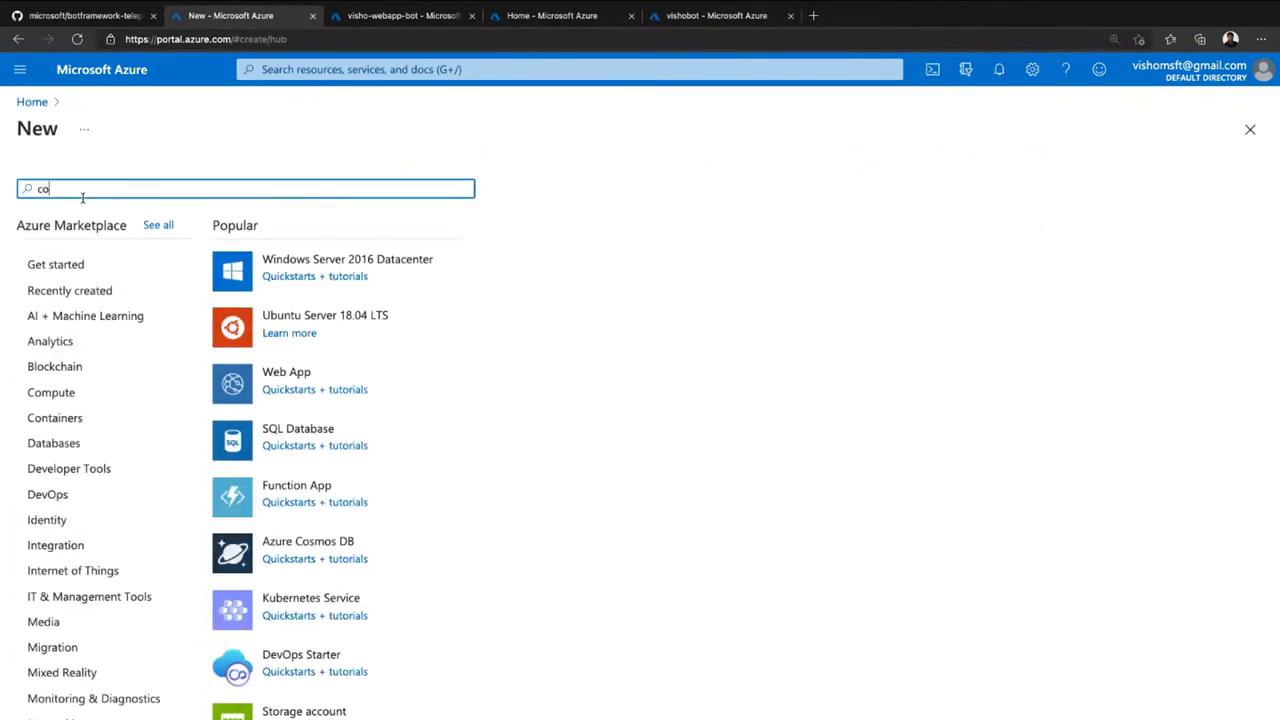
pyautogui.write('mmuni')
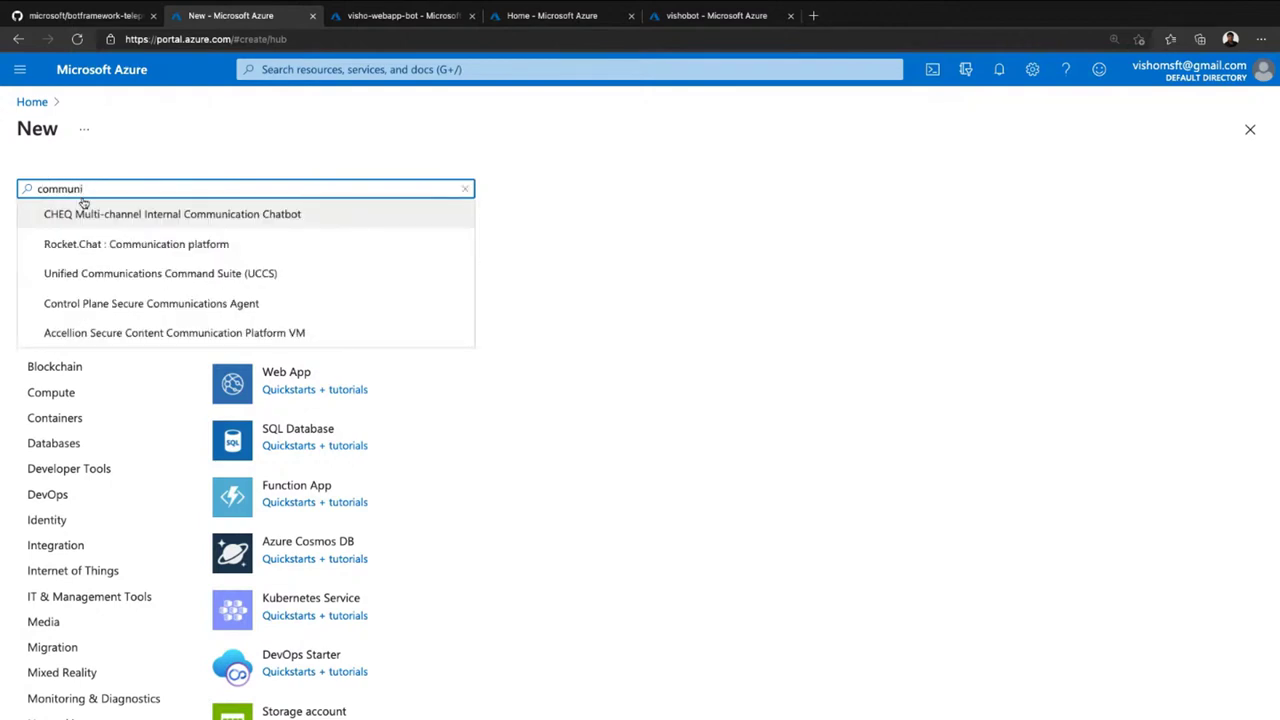
pyautogui.write('cati')
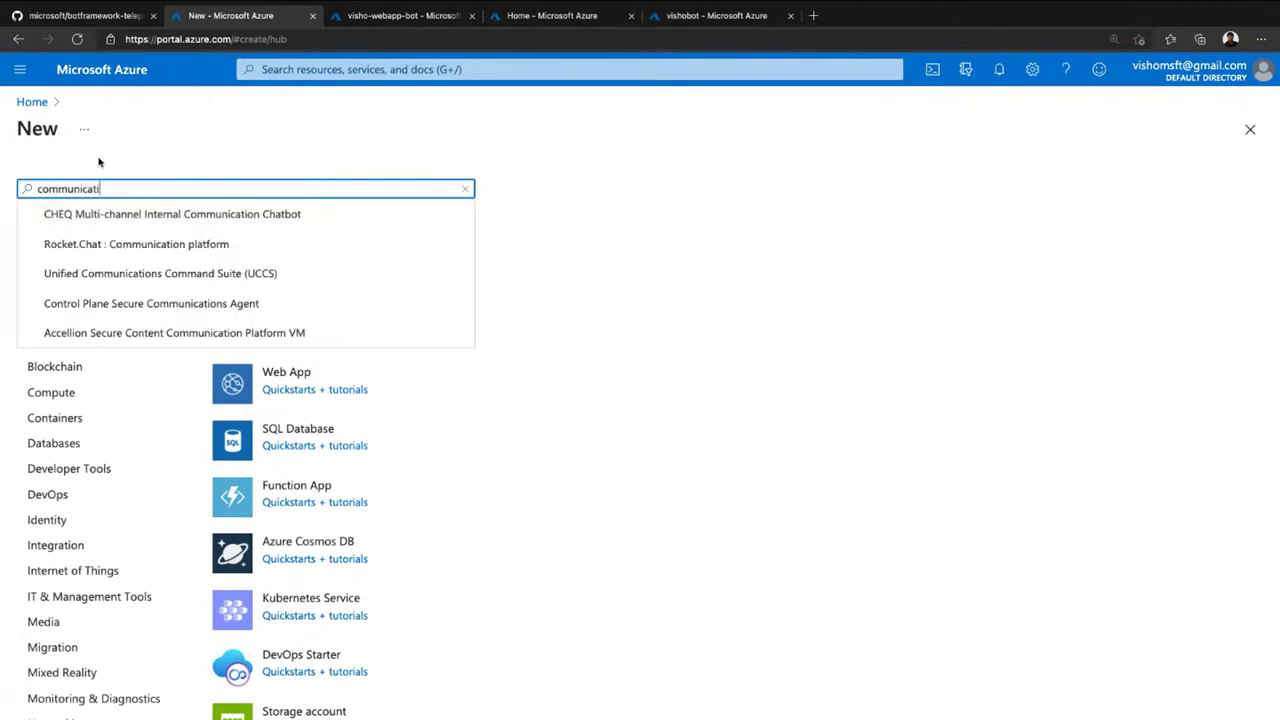
pyautogui.write('on ser')
pyautogui.click(103, 212)
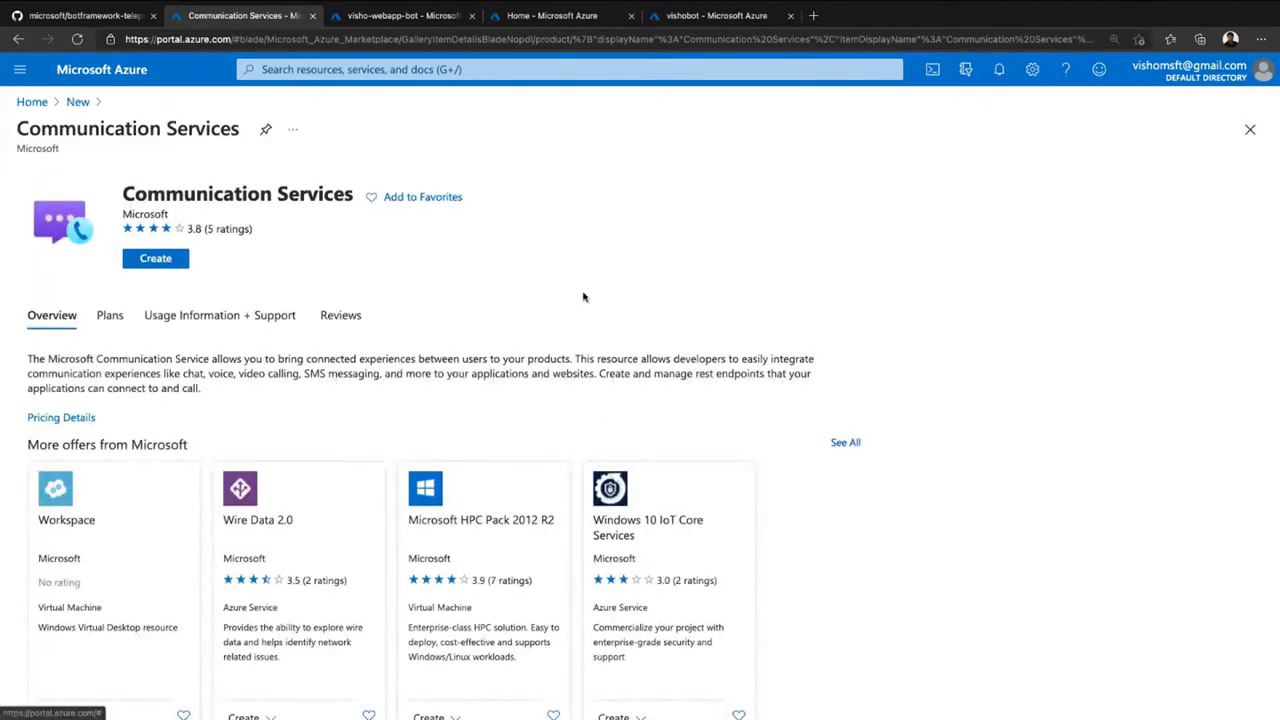
pyautogui.click(157, 263)
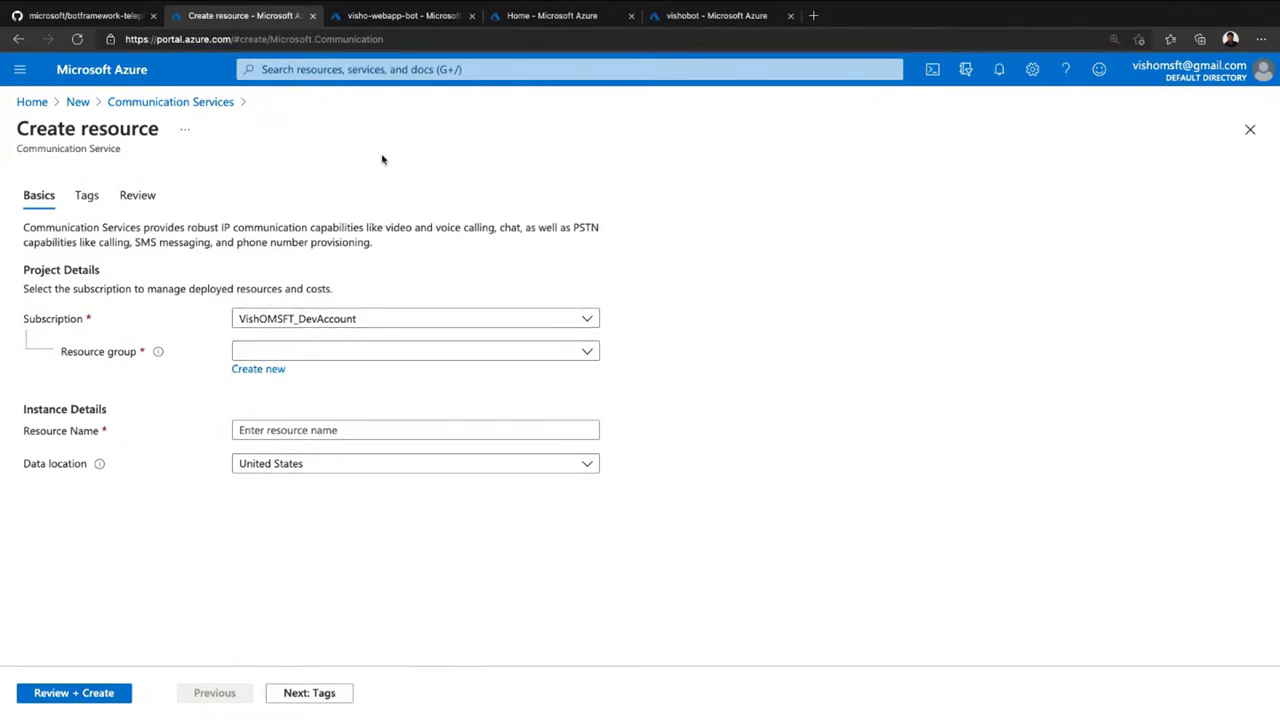
# - Leave the creation form and view the phone numbers of the existing visho-acs-dev communication resource
pyautogui.click(31, 103)
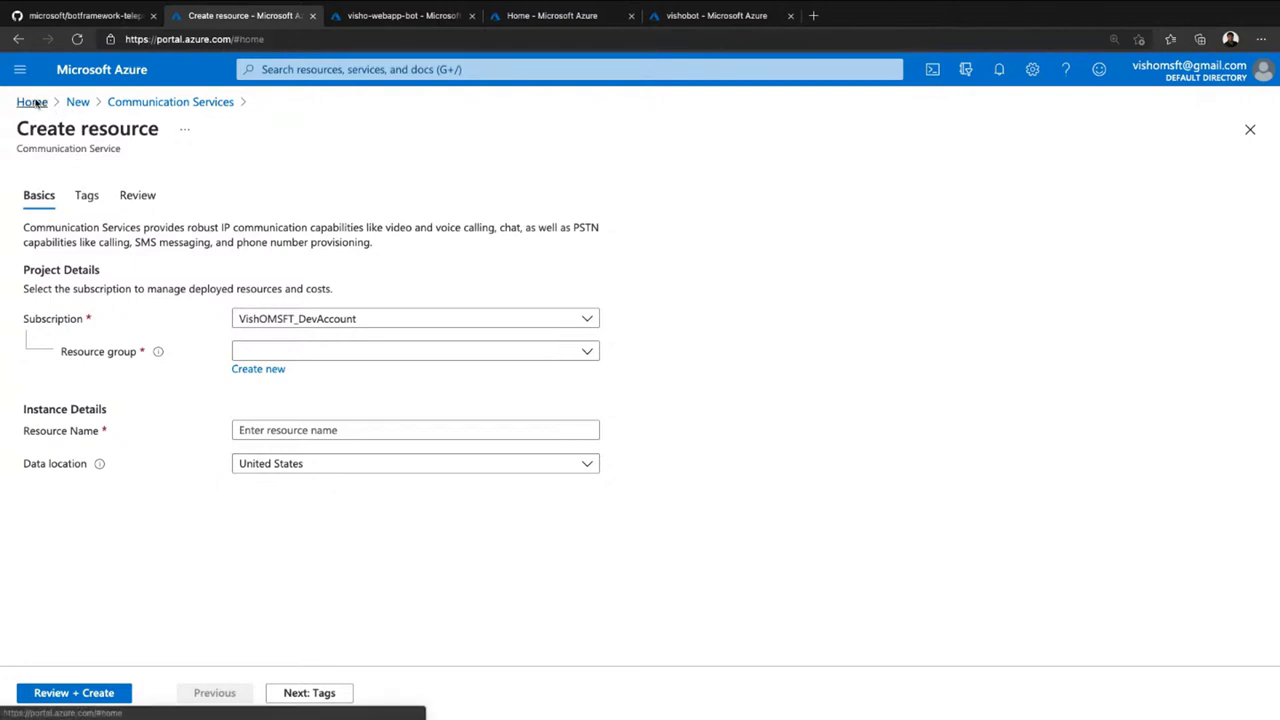
pyautogui.click(258, 330)
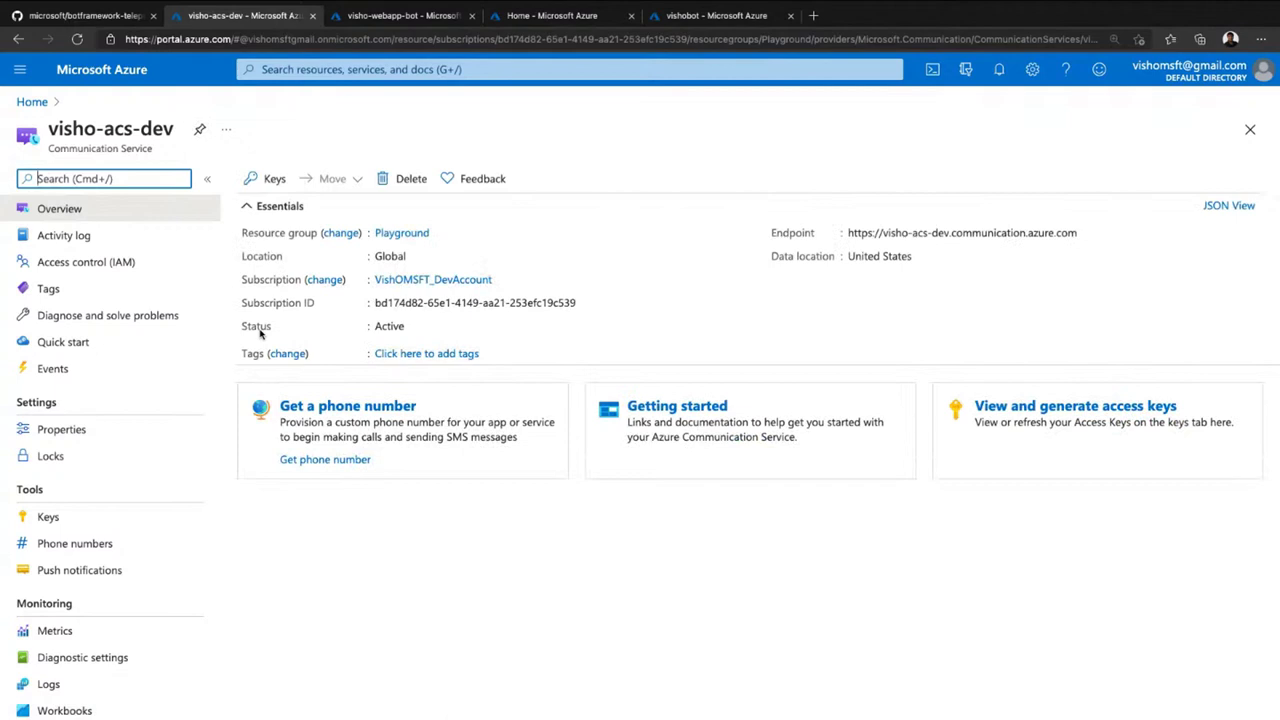
pyautogui.click(60, 550)
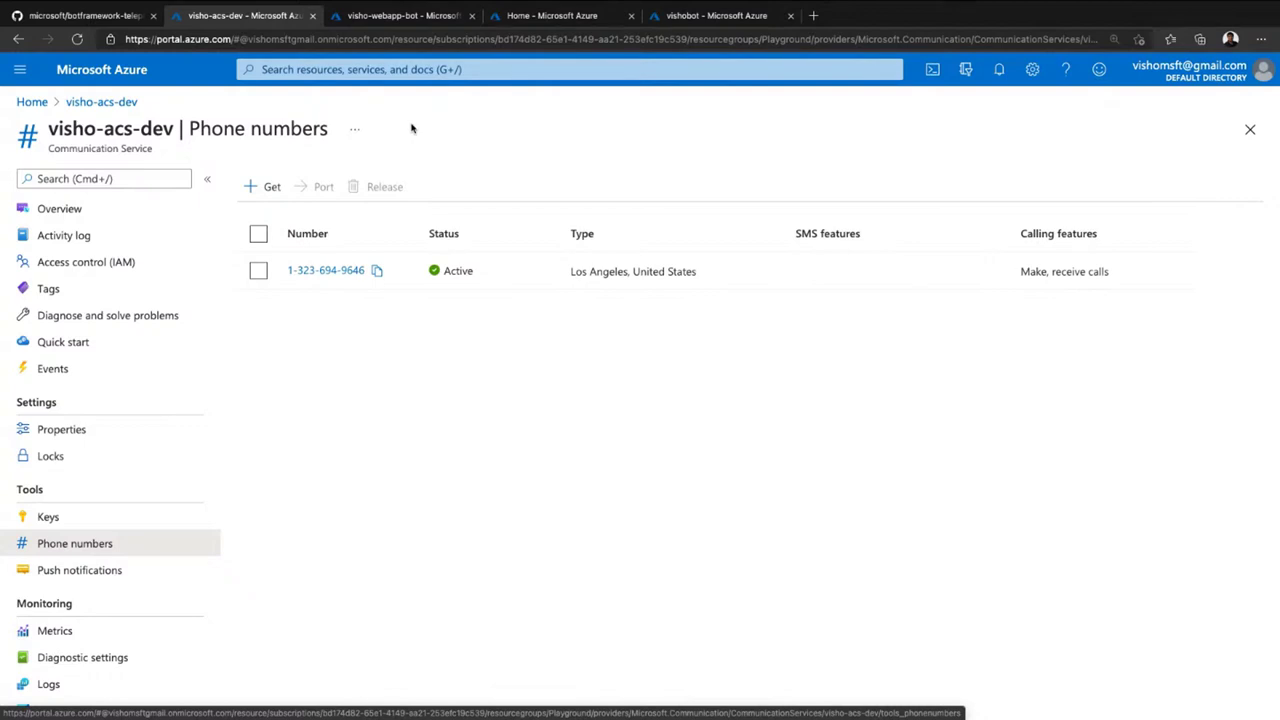
# - Start acquiring a United States phone number with application use case, Local number type and Receive calls enabled
pyautogui.click(266, 187)
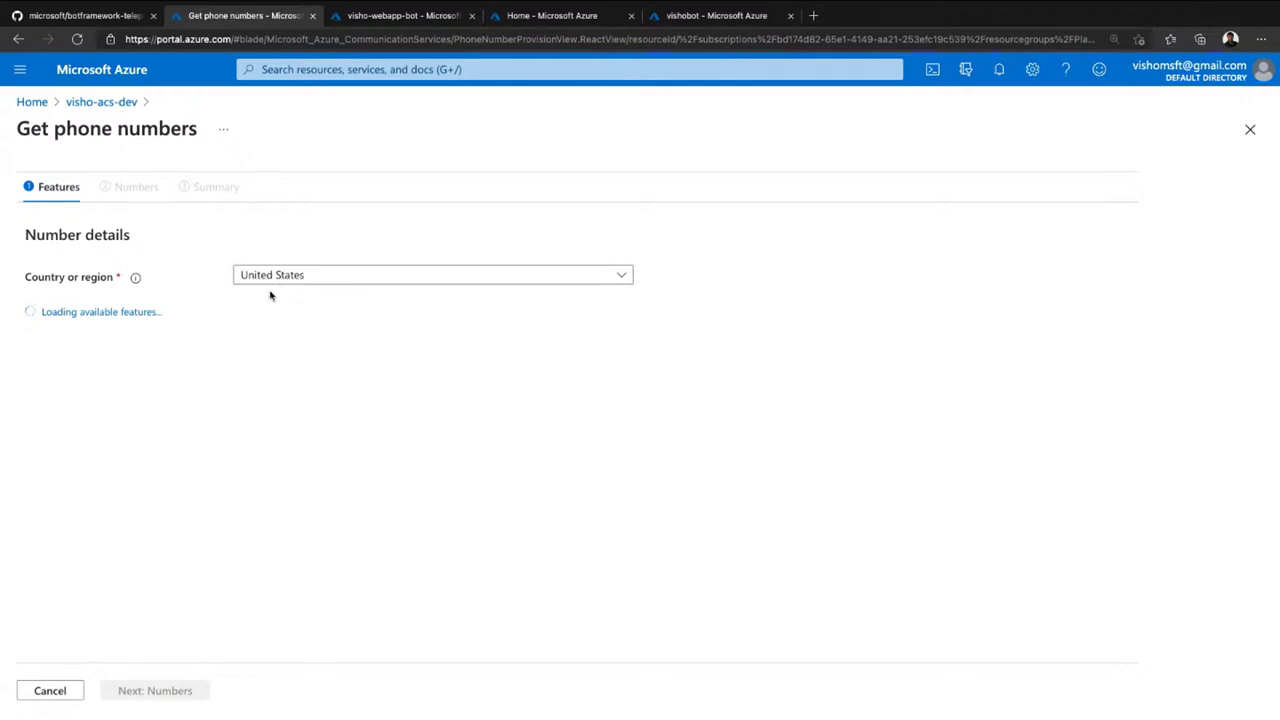
pyautogui.click(241, 323)
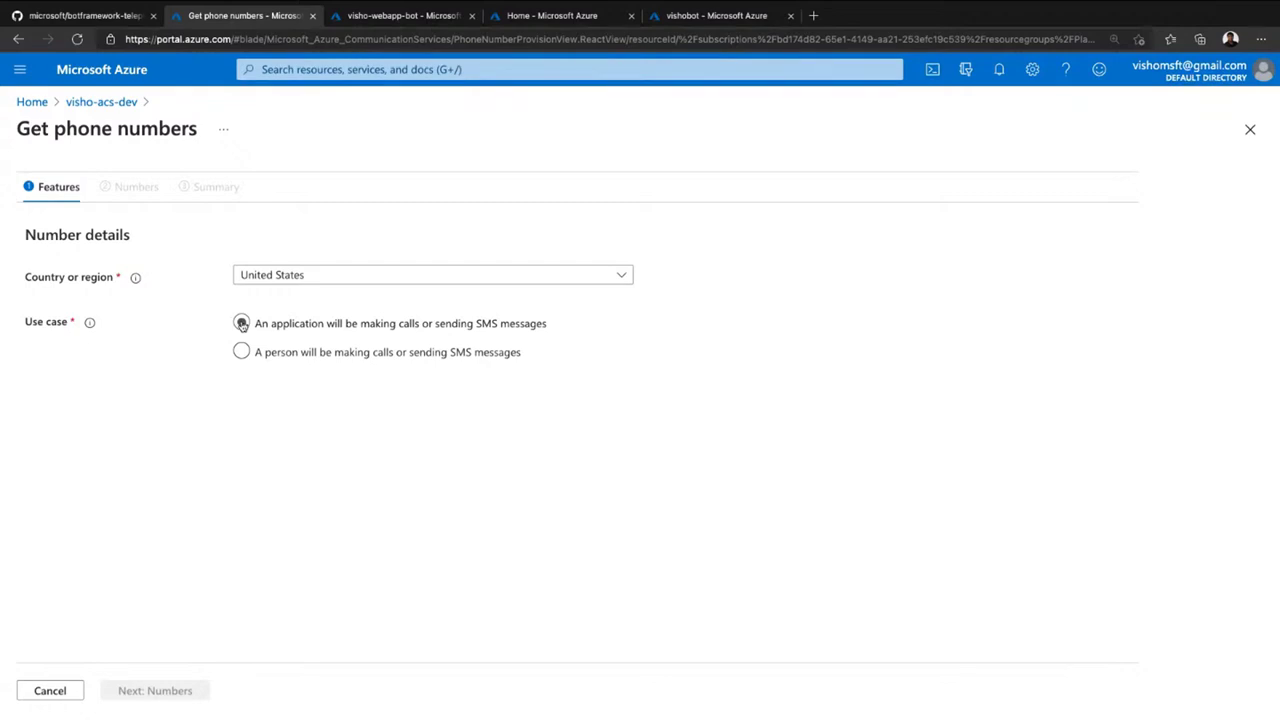
pyautogui.click(242, 324)
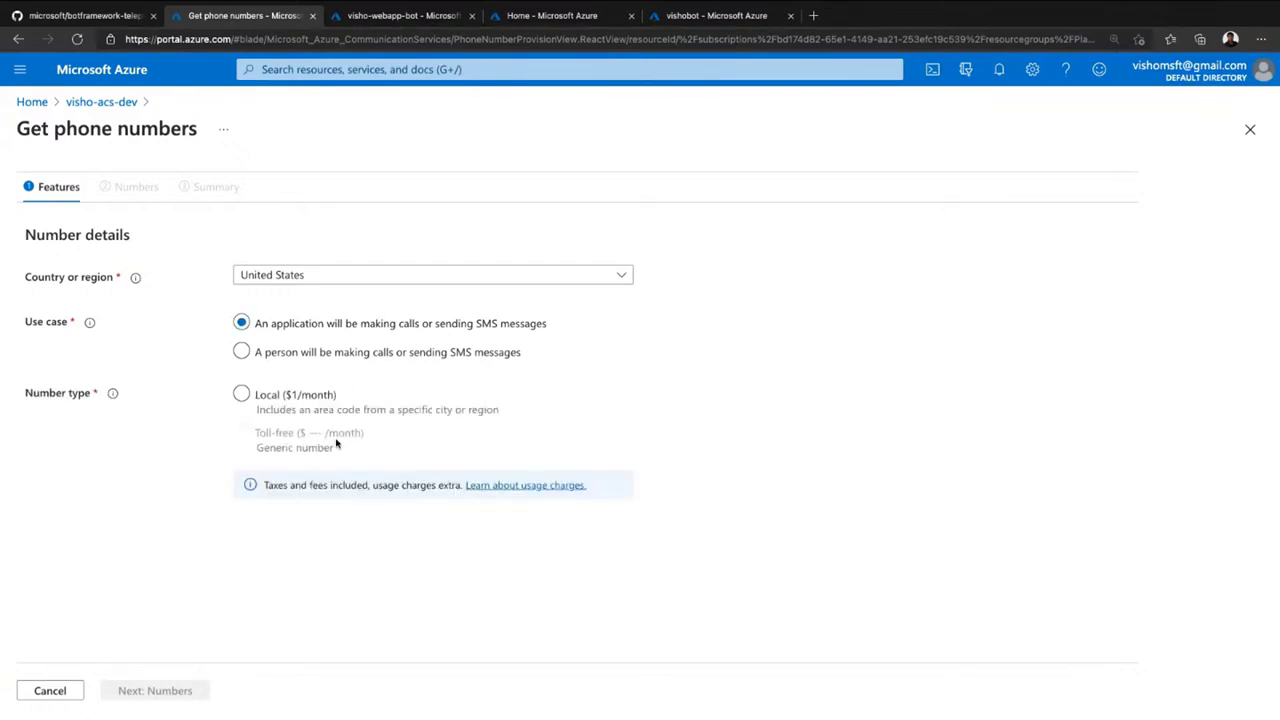
pyautogui.click(243, 396)
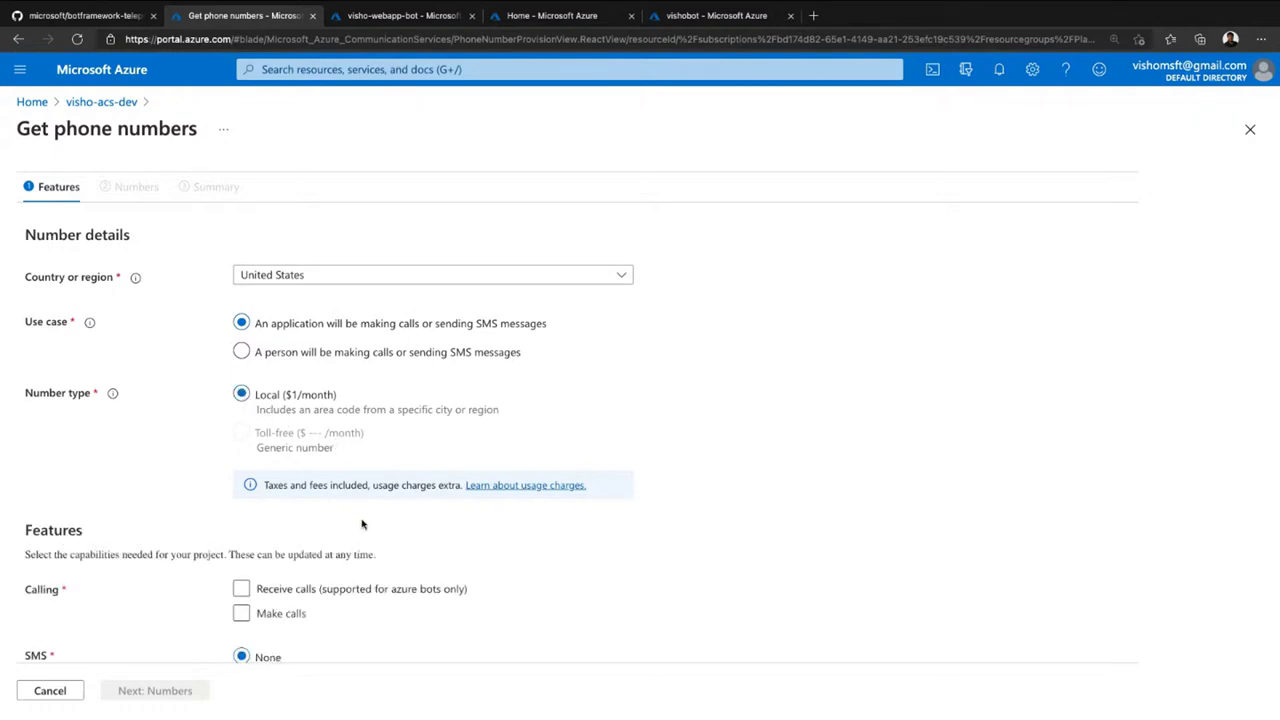
pyautogui.scroll(-2, 364, 525)
pyautogui.scroll(-1, 300, 550)
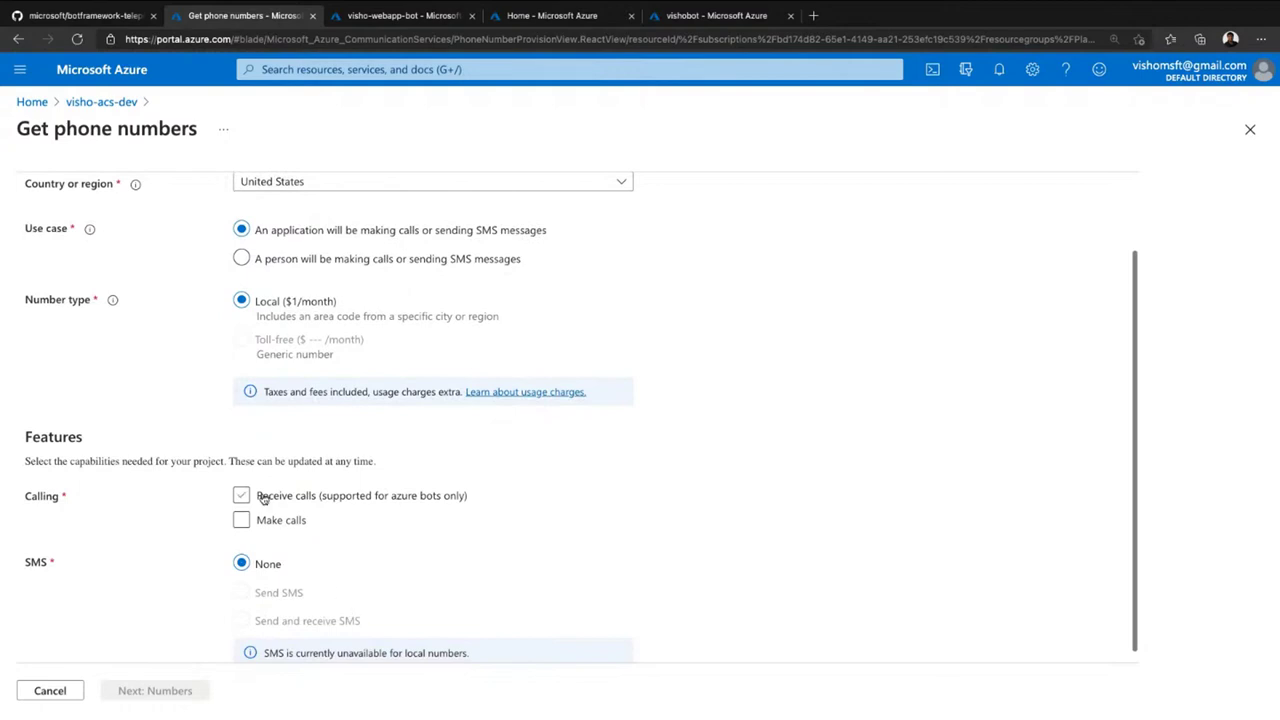
pyautogui.click(242, 484)
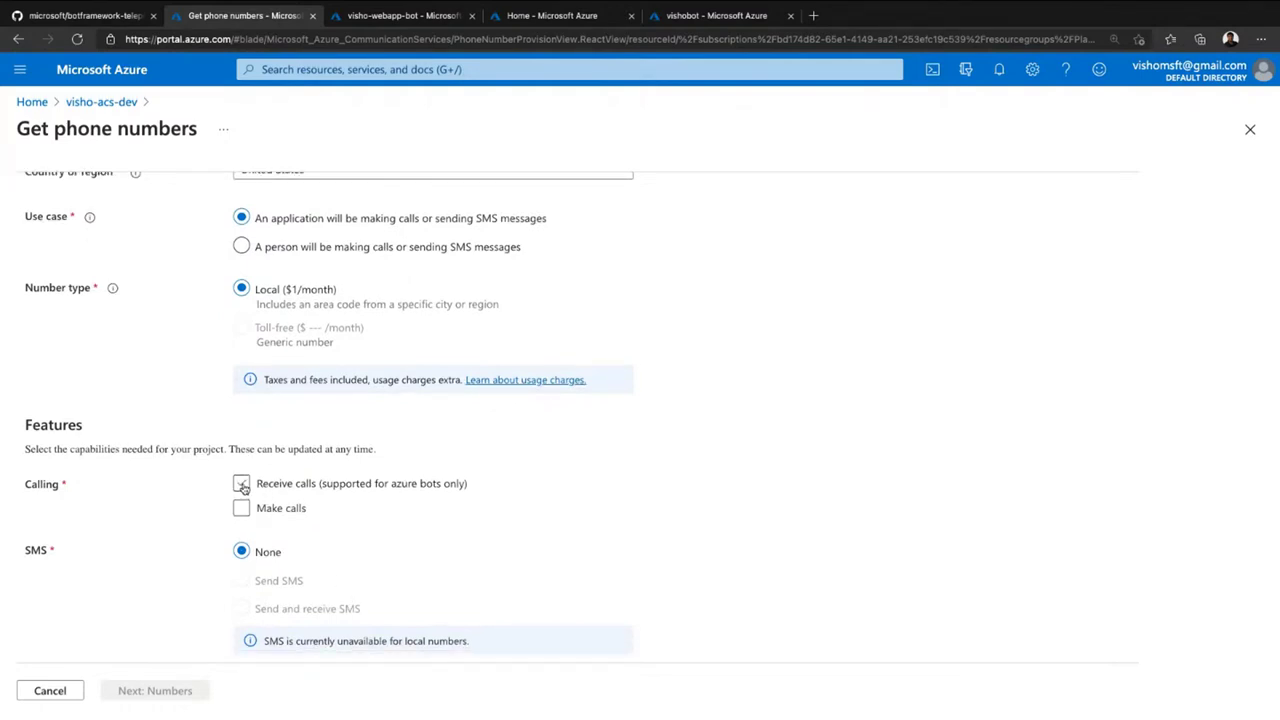
pyautogui.click(242, 484)
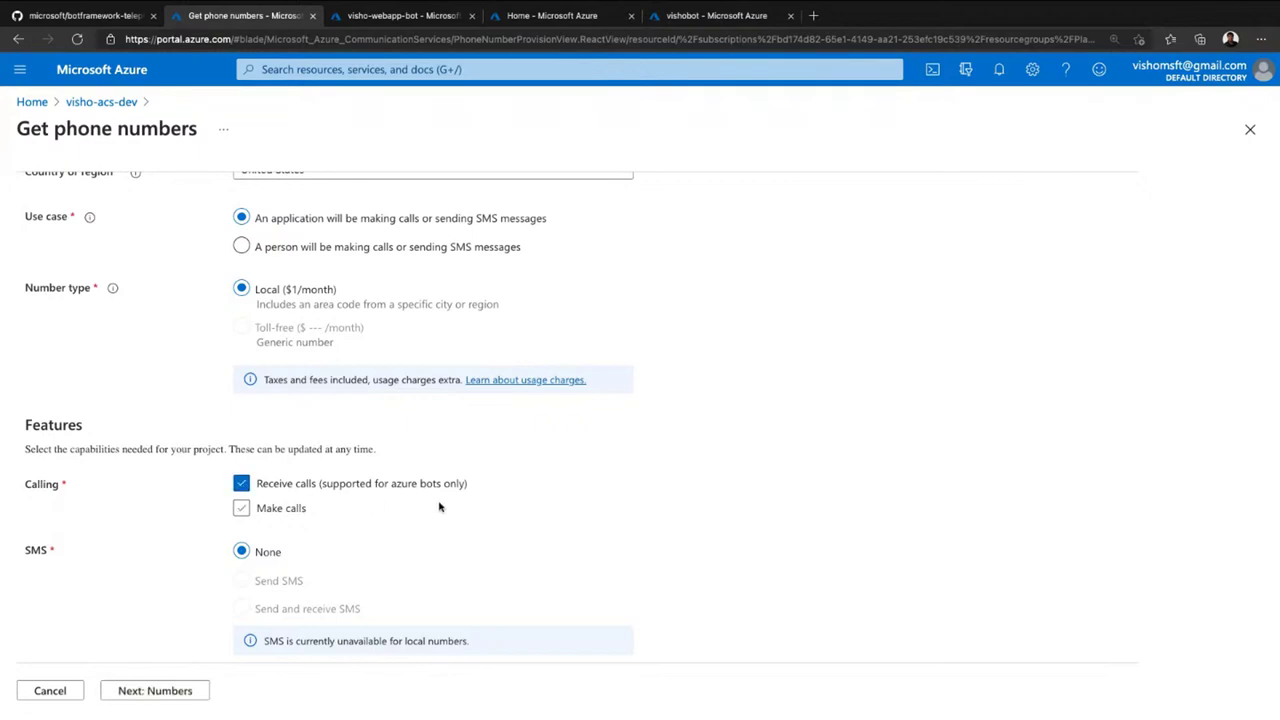
# - Choose state WA for the new number, then return to the visho-acs-dev phone numbers without searching
pyautogui.click(150, 691)
pyautogui.click(320, 291)
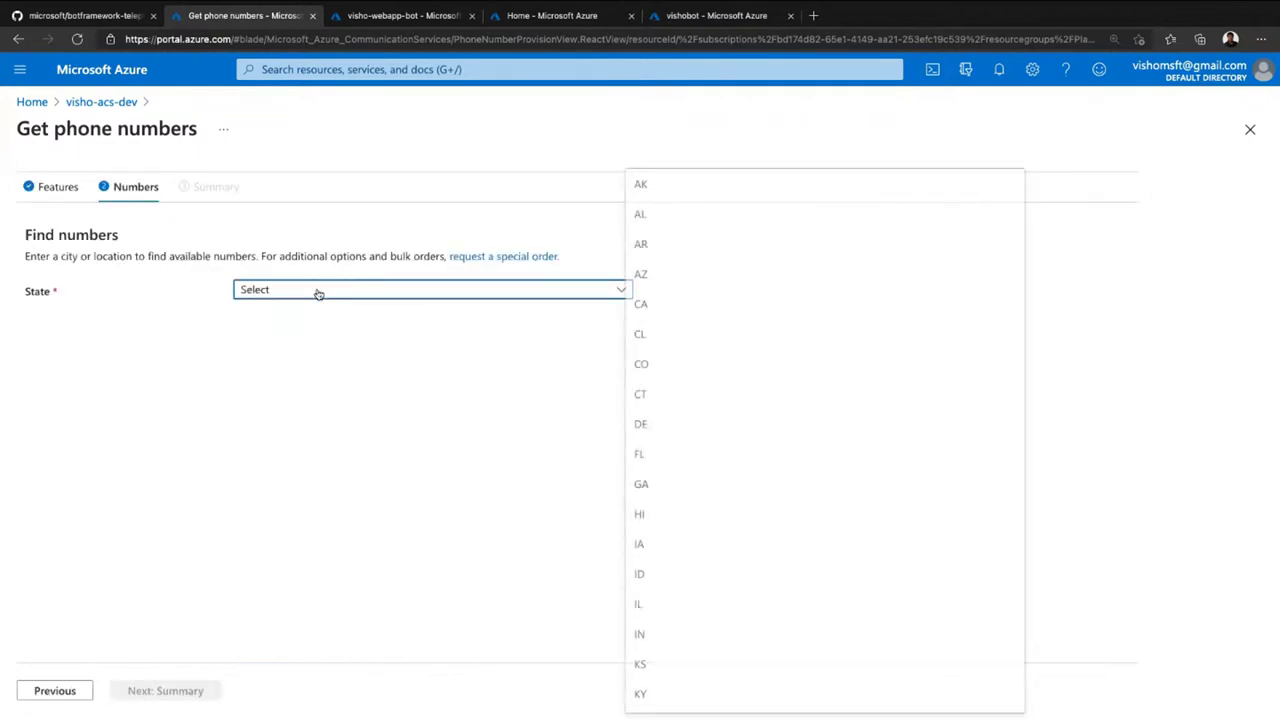
pyautogui.scroll(-5, 734, 551)
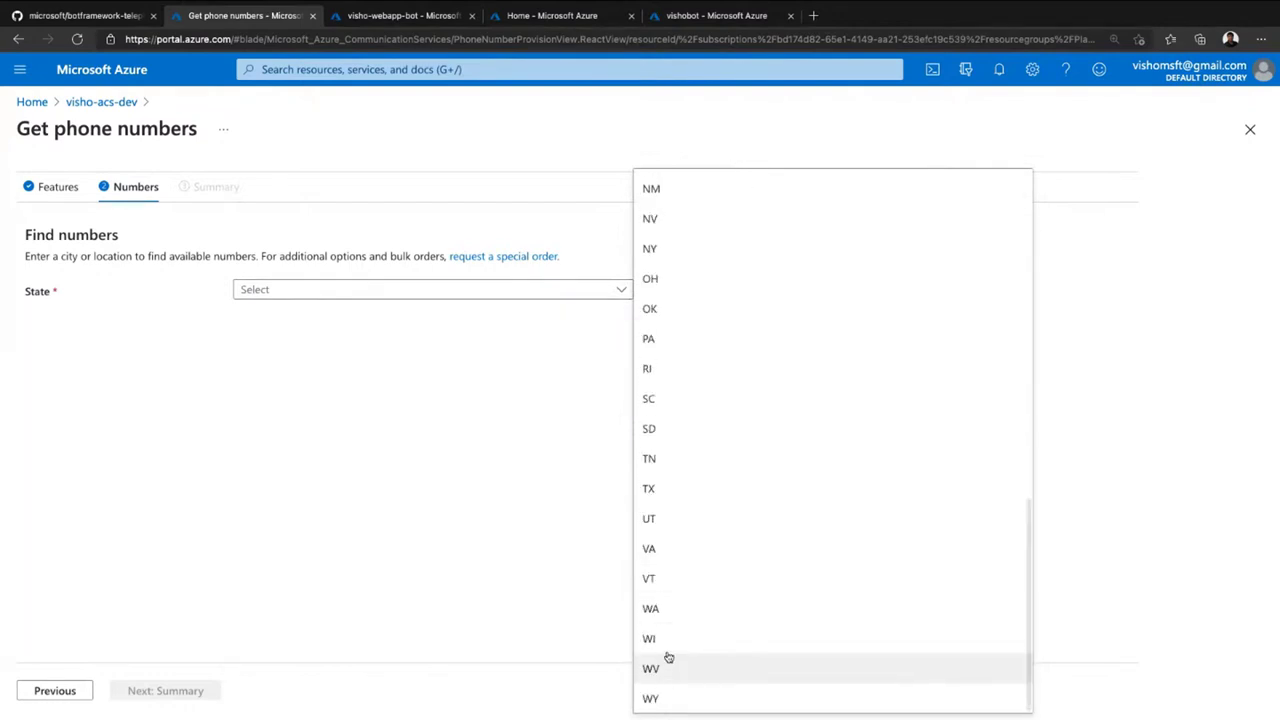
pyautogui.click(650, 606)
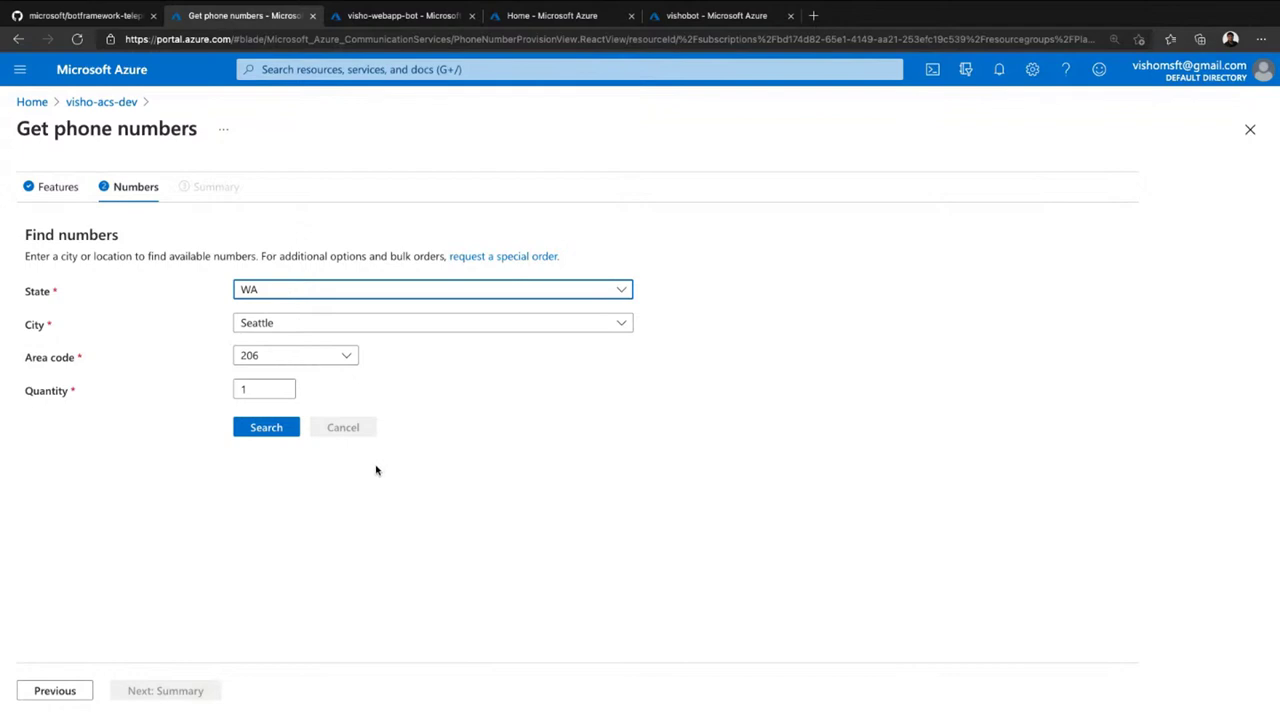
pyautogui.click(80, 103)
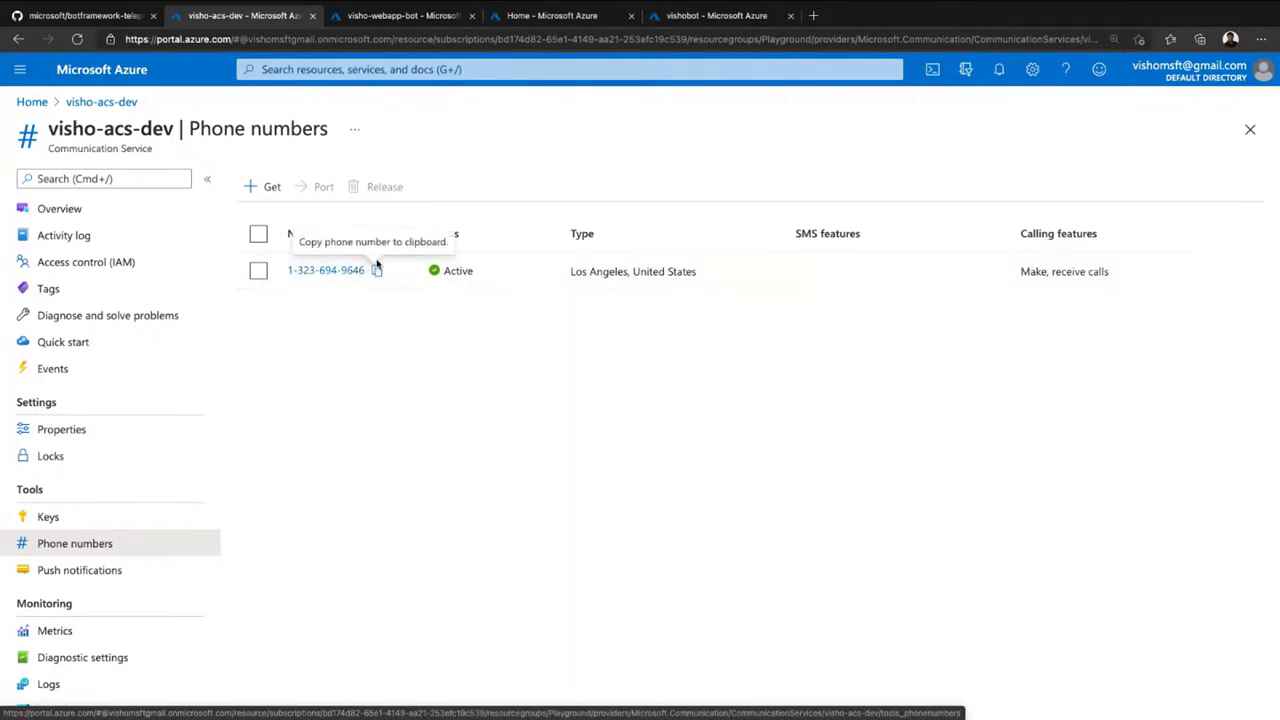
# - Open the Telephony channel configuration of vishobot through its preview version of the channels
pyautogui.moveTo(432, 20)
pyautogui.click(394, 52)
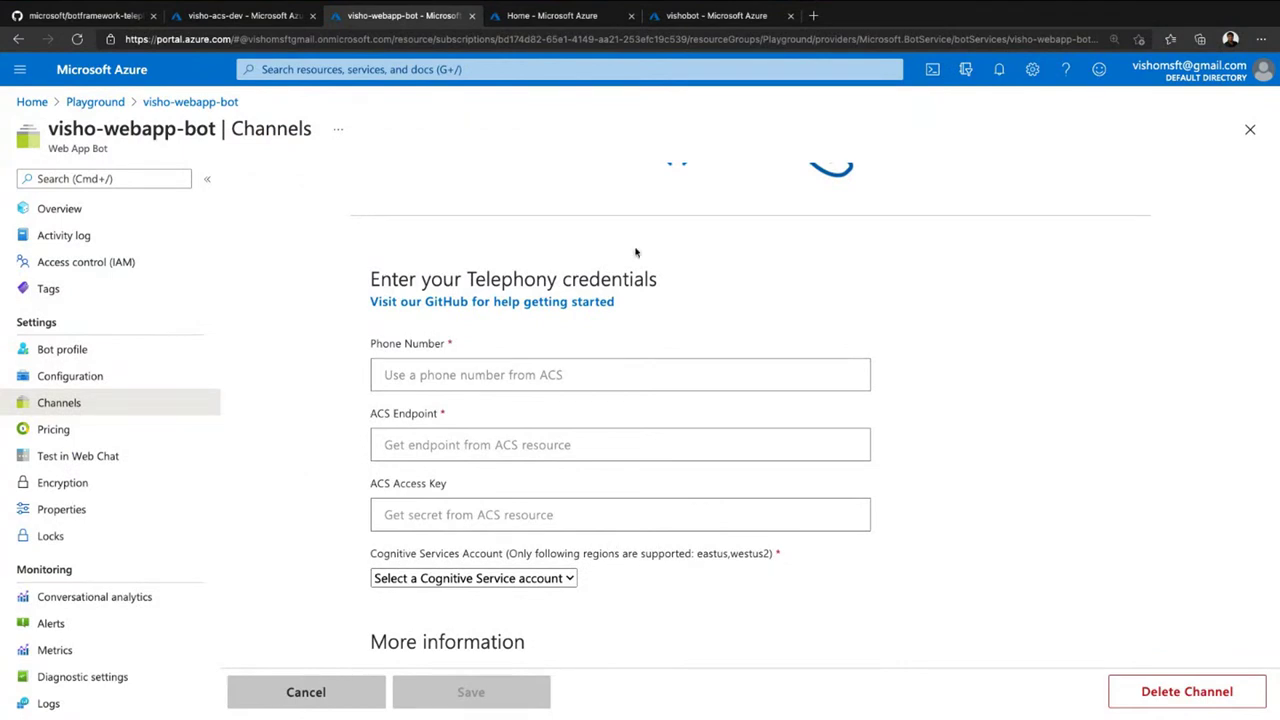
pyautogui.click(704, 17)
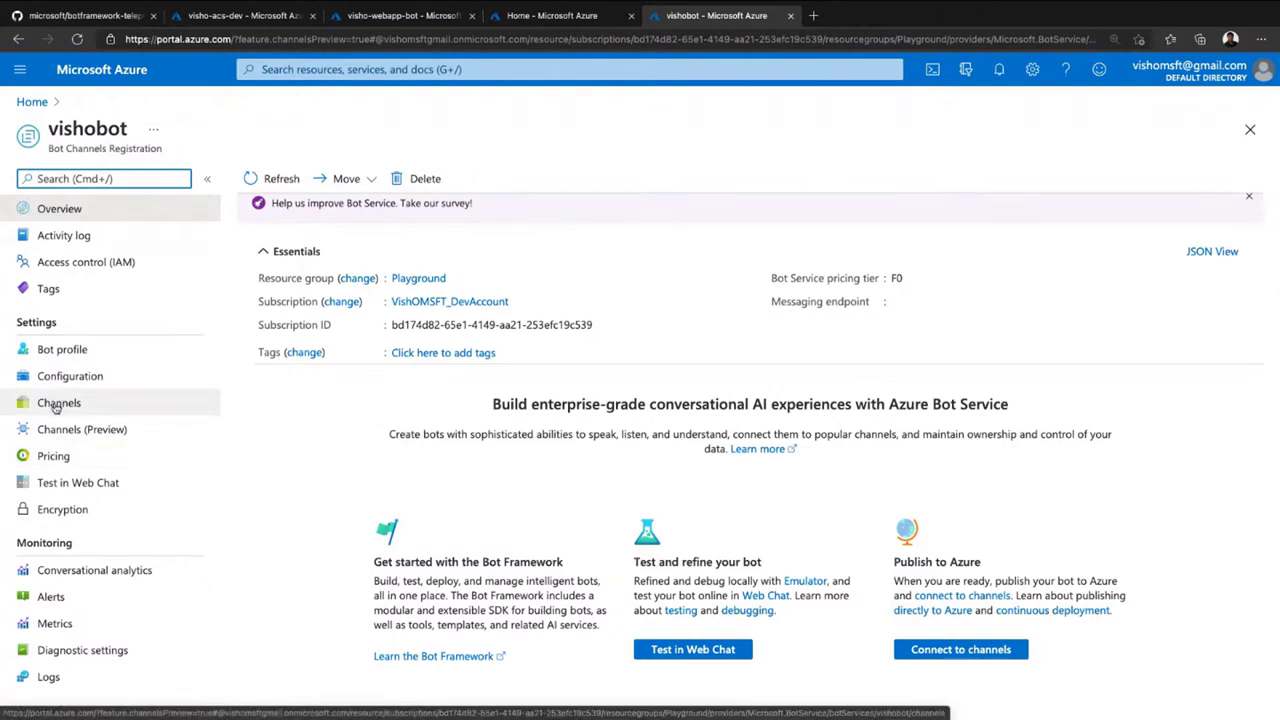
pyautogui.click(62, 432)
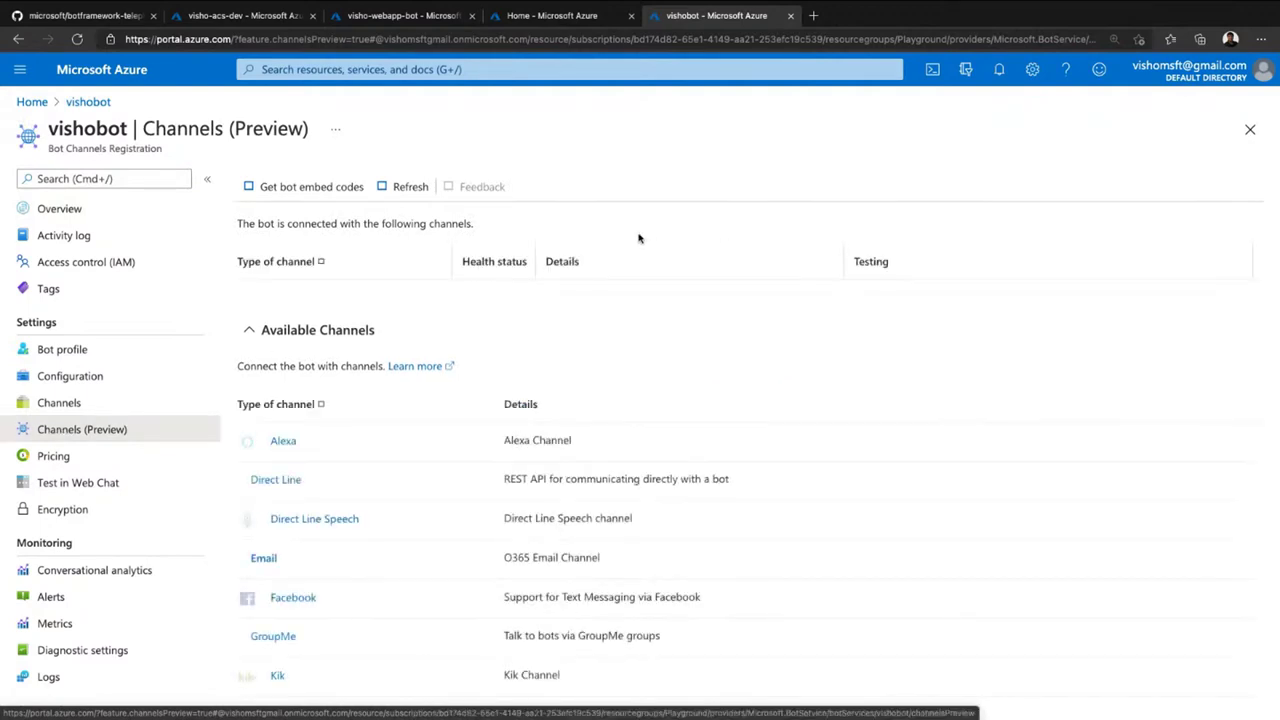
pyautogui.scroll(-3, 543, 382)
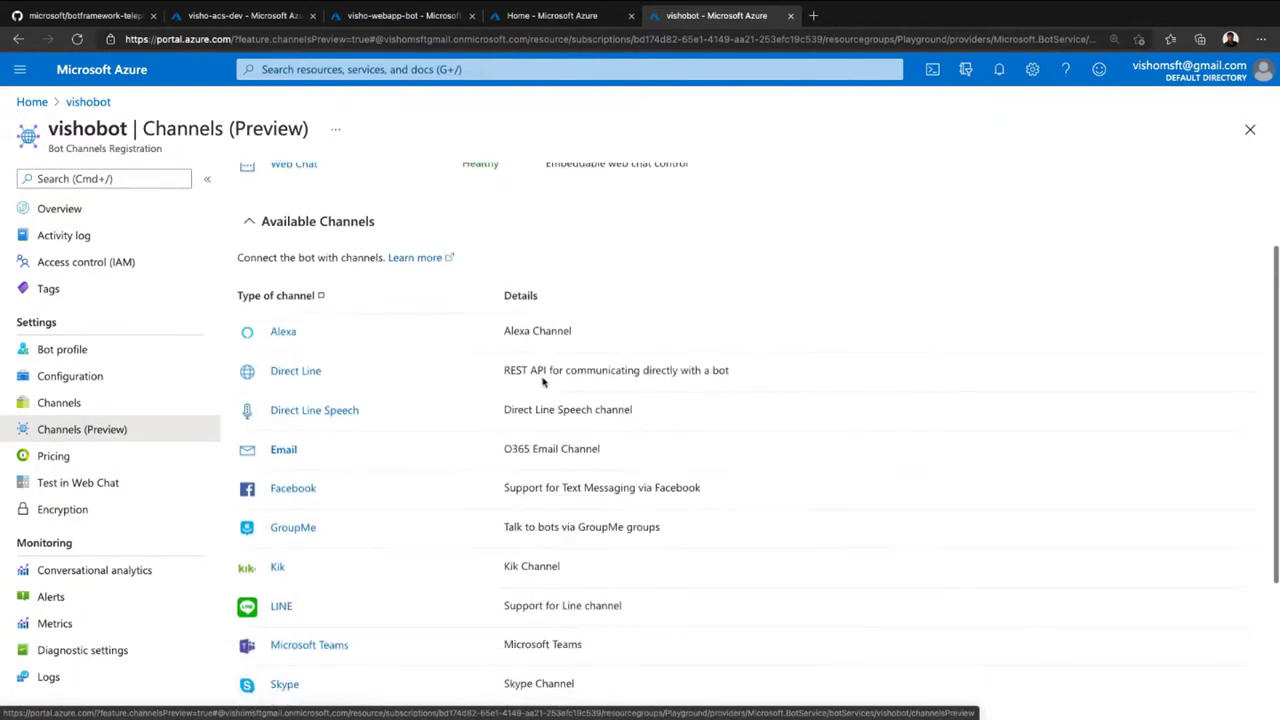
pyautogui.scroll(-2, 543, 382)
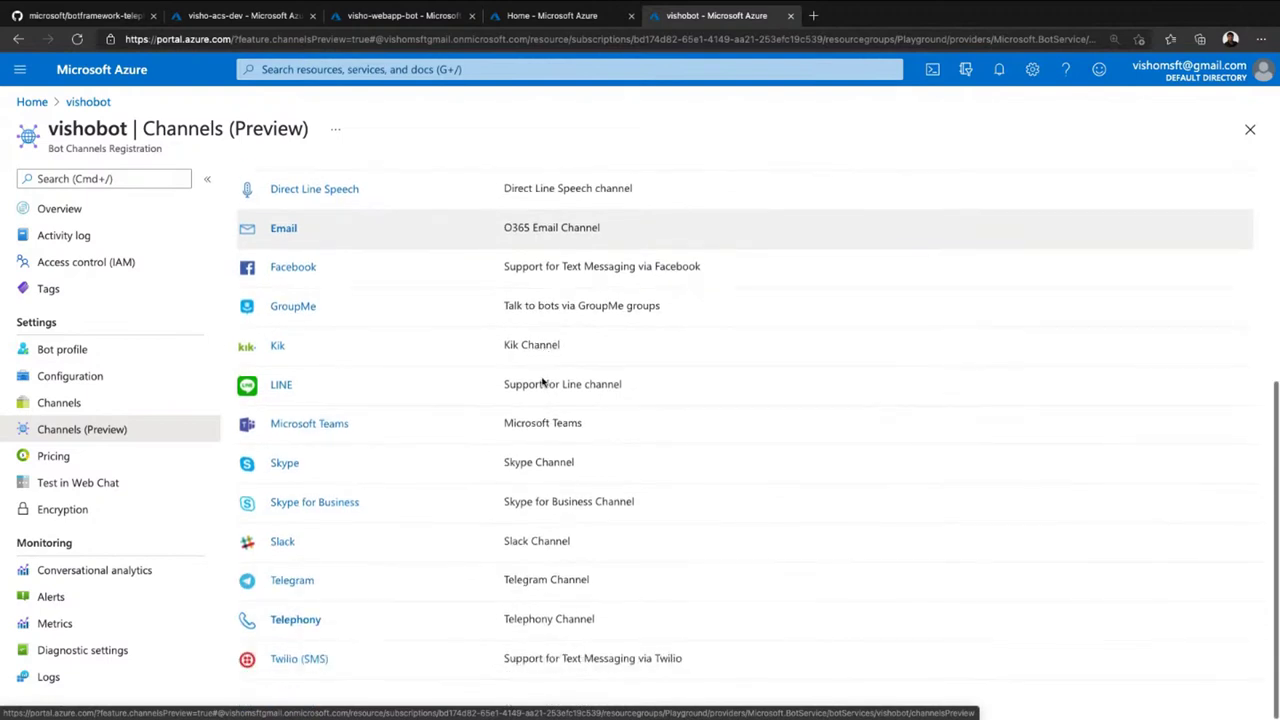
pyautogui.click(292, 620)
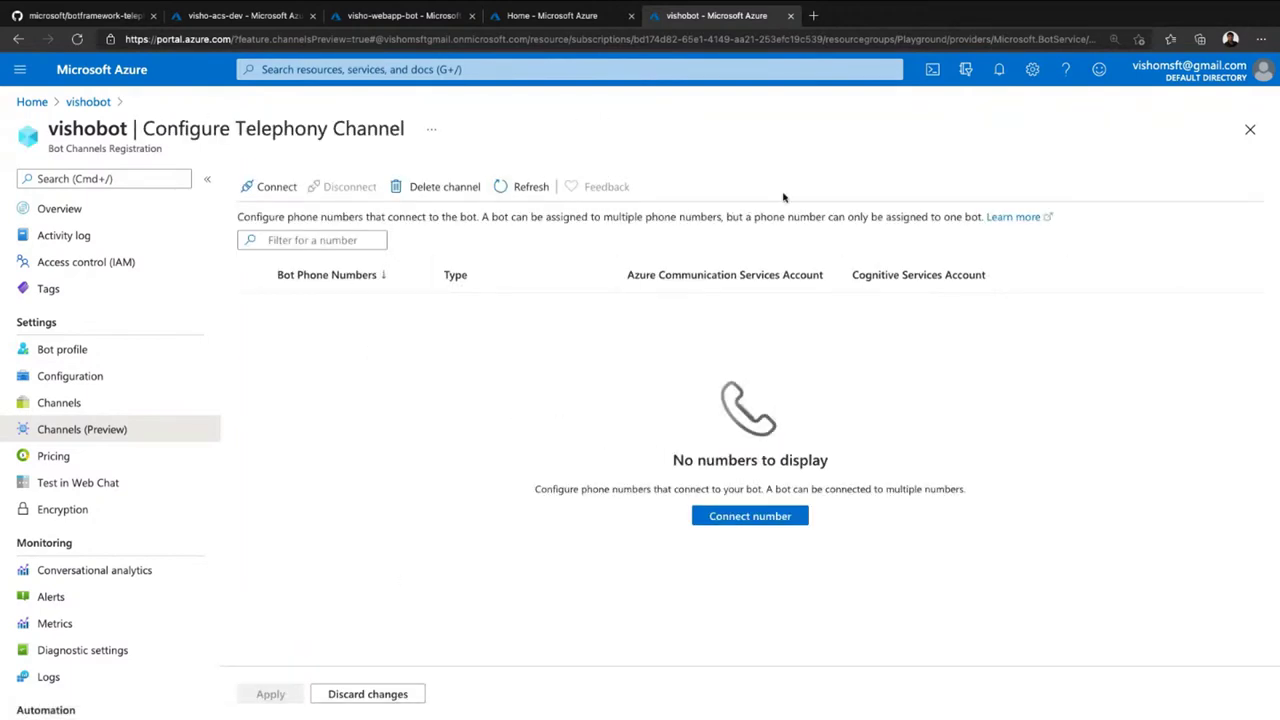
# - Connect the available phone number to vishobot using the vishocogsvcs (westus2) Cognitive Services and visho-acs-dev Communication Services resources
pyautogui.click(761, 525)
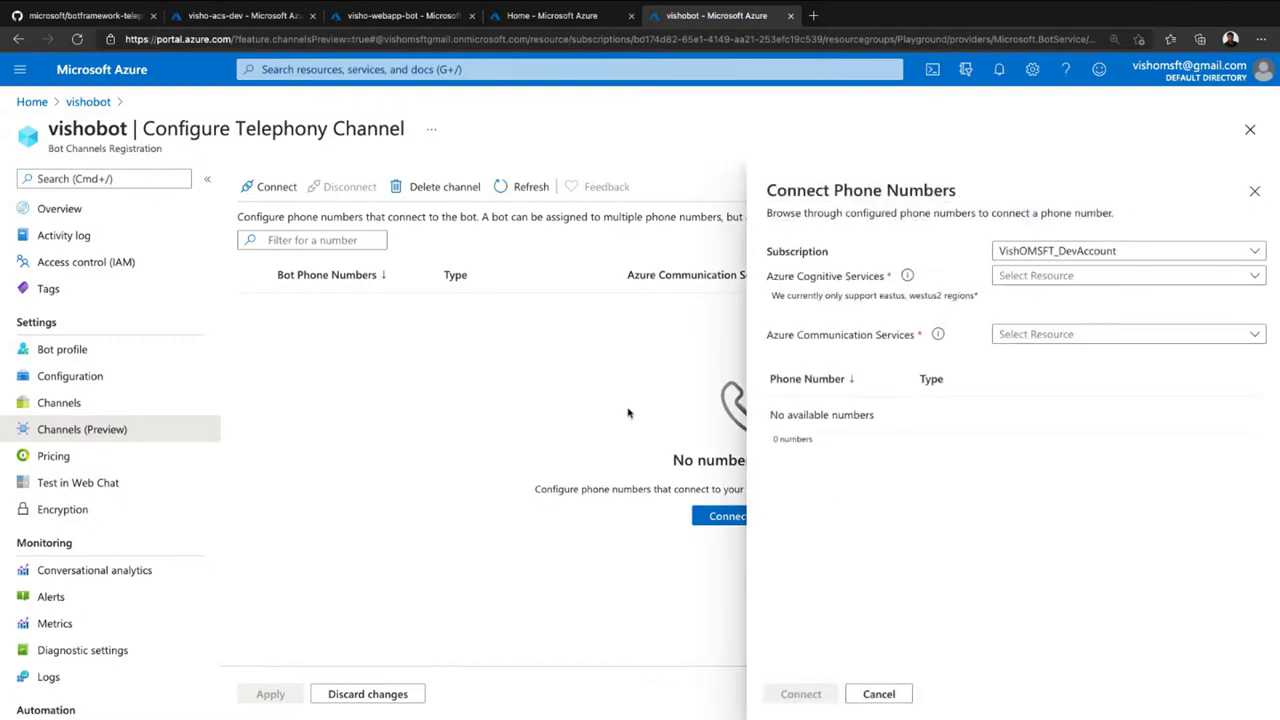
pyautogui.click(1016, 279)
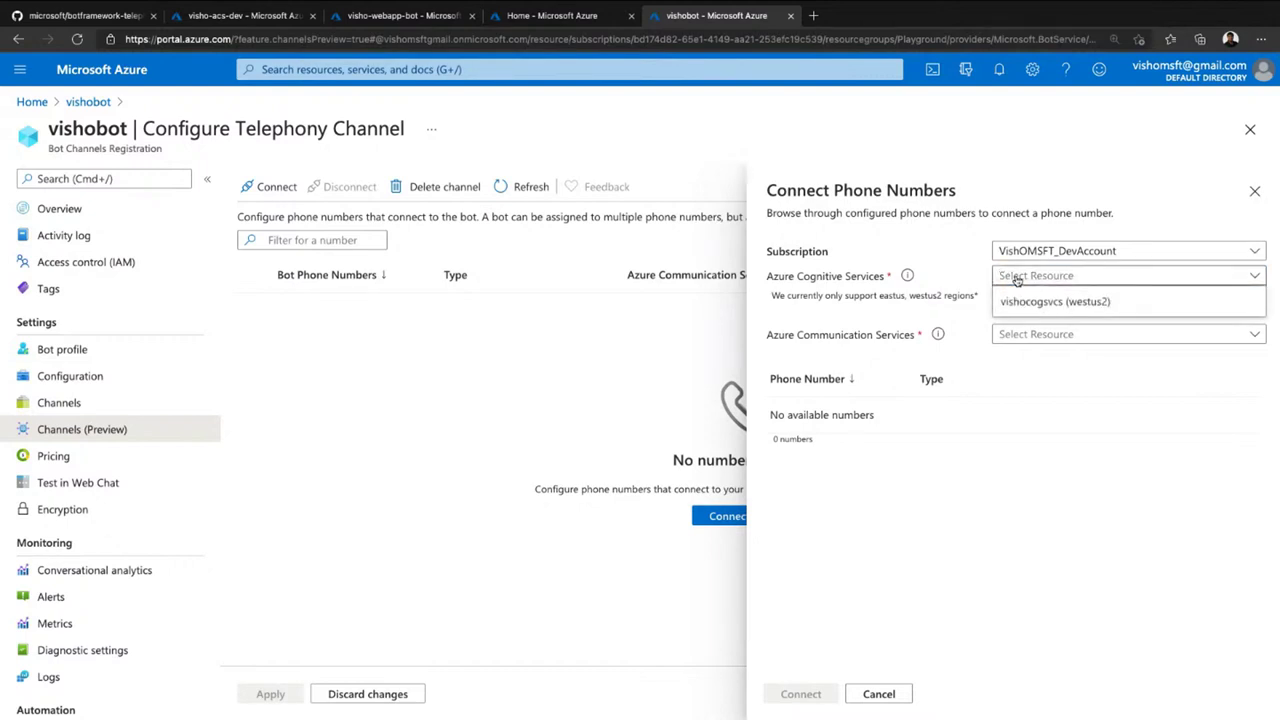
pyautogui.click(1027, 302)
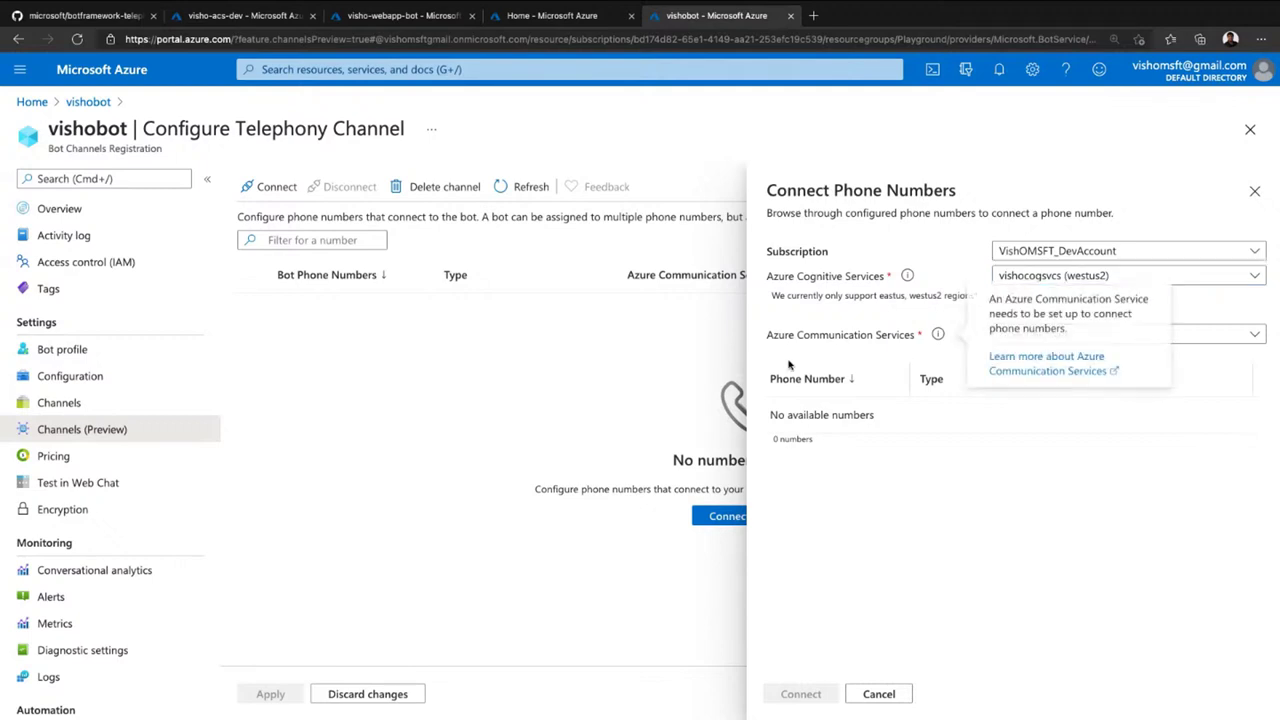
pyautogui.click(1242, 336)
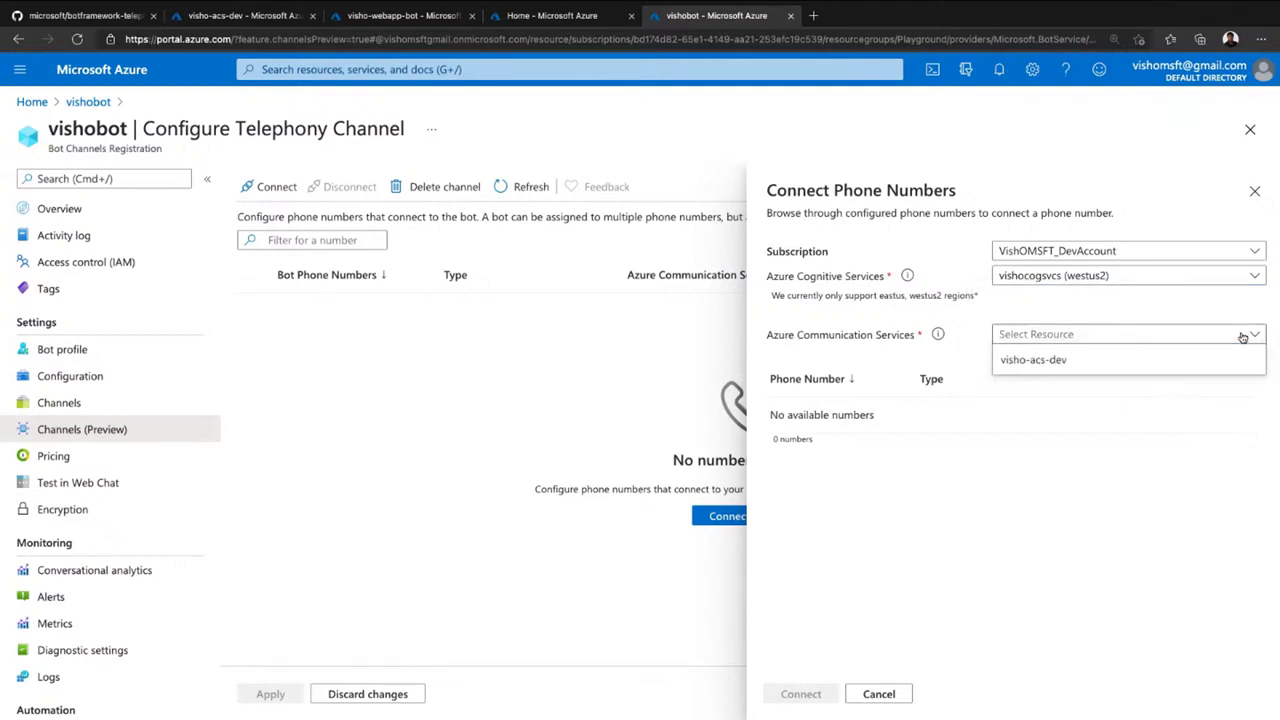
pyautogui.click(1186, 364)
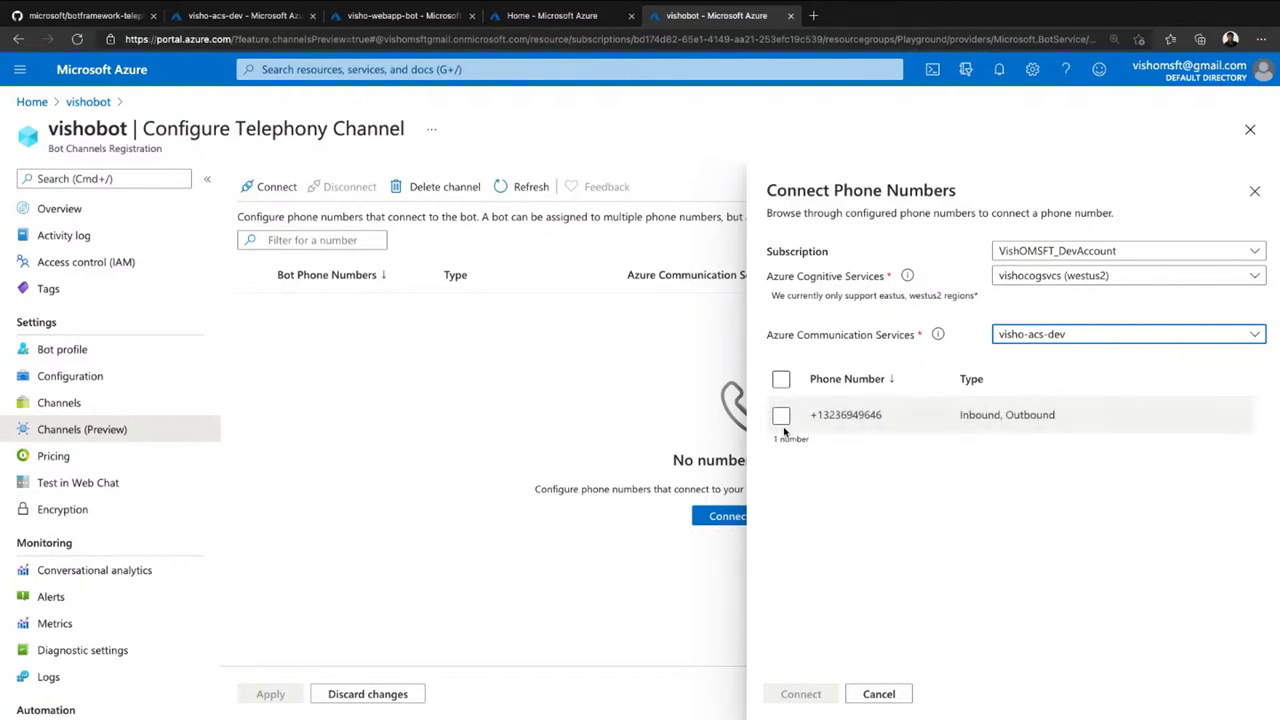
pyautogui.click(781, 415)
pyautogui.click(805, 694)
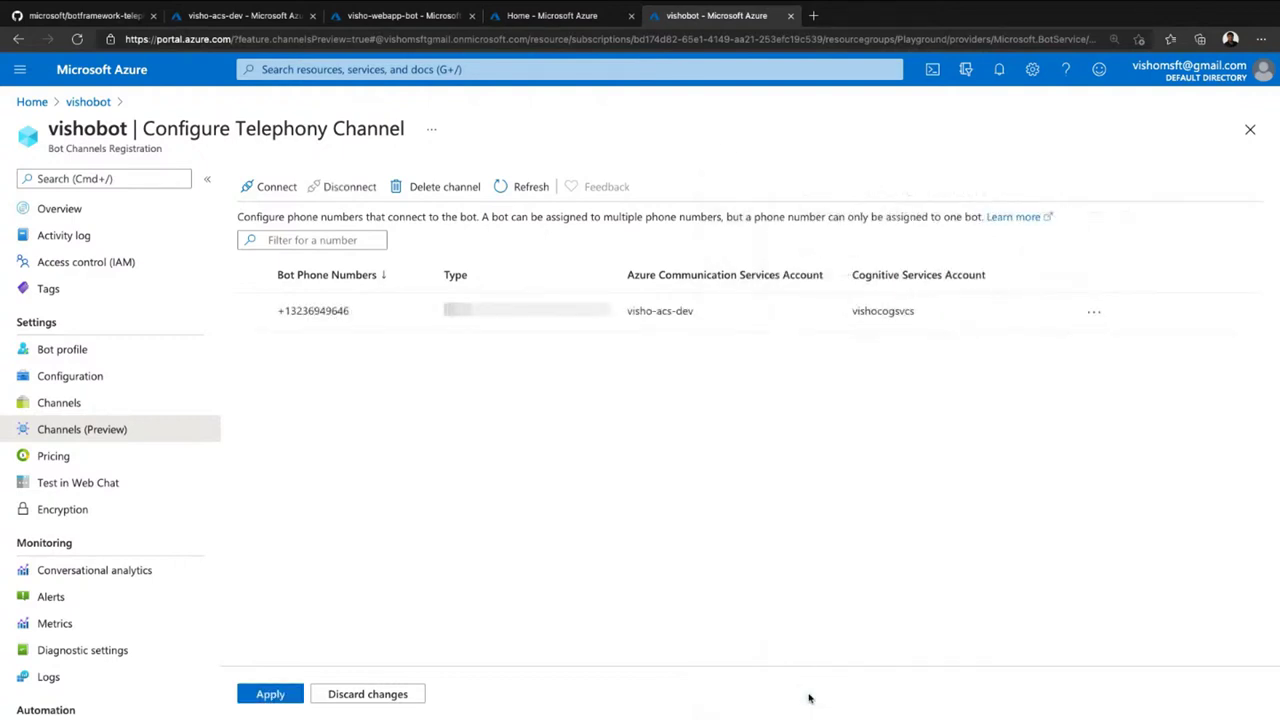